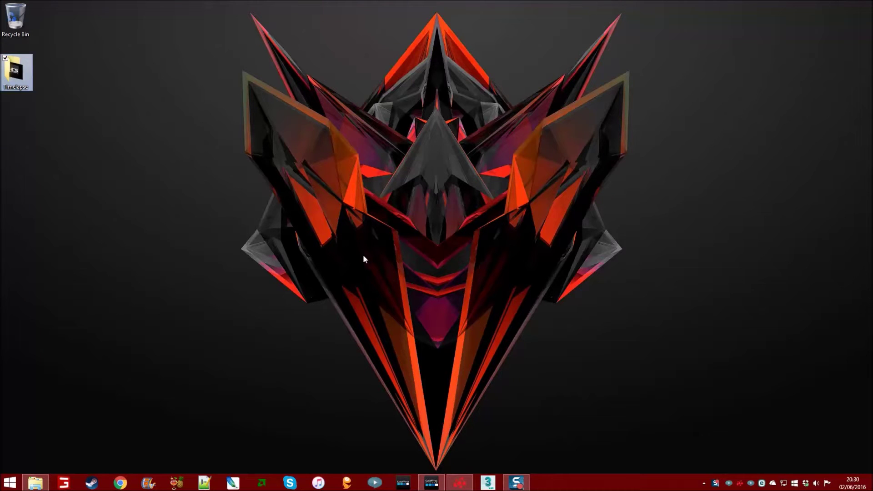
# - Examine the desktop's Timelapse folder, including its Original and Rendered subfolders and the Invincible music file
pyautogui.click(361, 258)
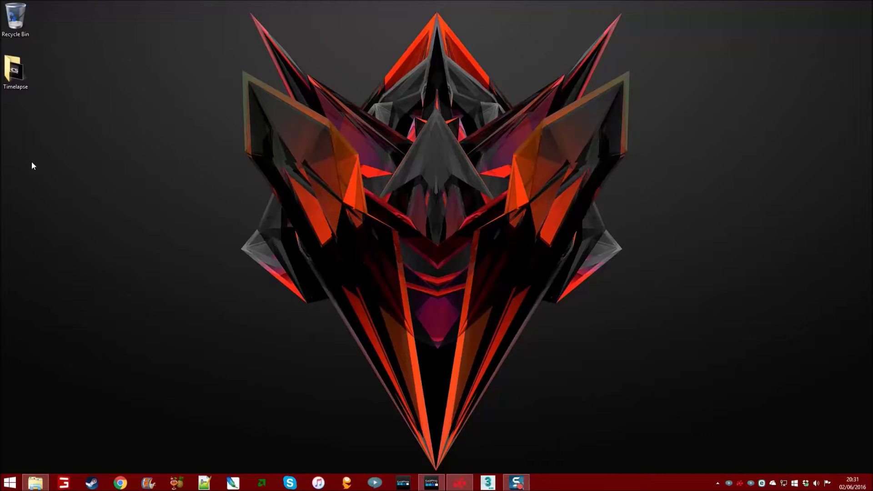
pyautogui.doubleClick(31, 80)
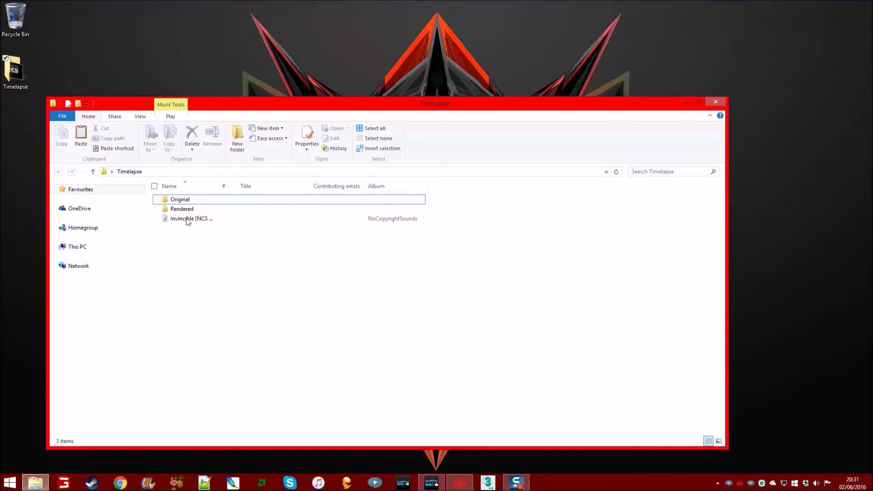
pyautogui.doubleClick(186, 200)
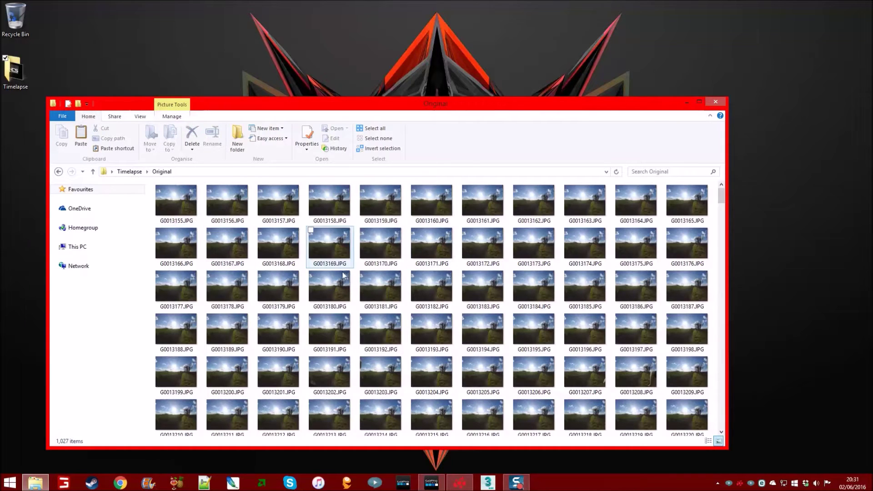
pyautogui.moveTo(725, 203)
pyautogui.mouseDown()
pyautogui.moveTo(732, 451)
pyautogui.moveTo(726, 191)
pyautogui.mouseUp()
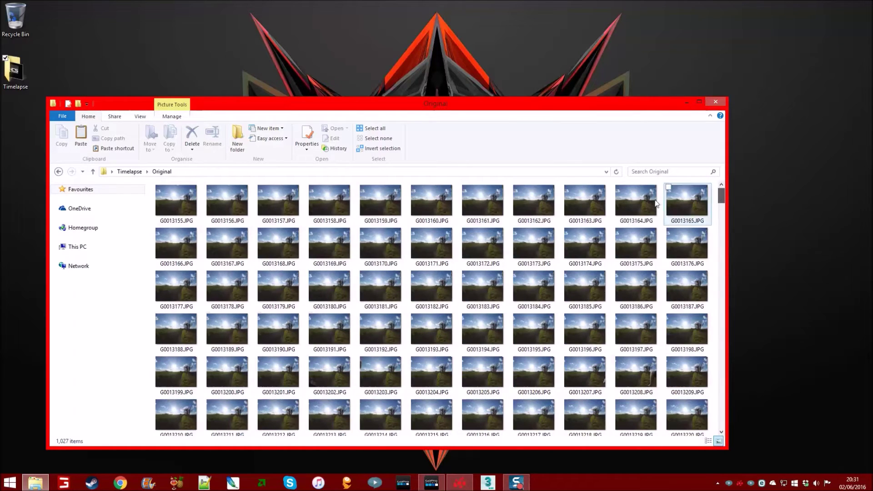
pyautogui.click(137, 172)
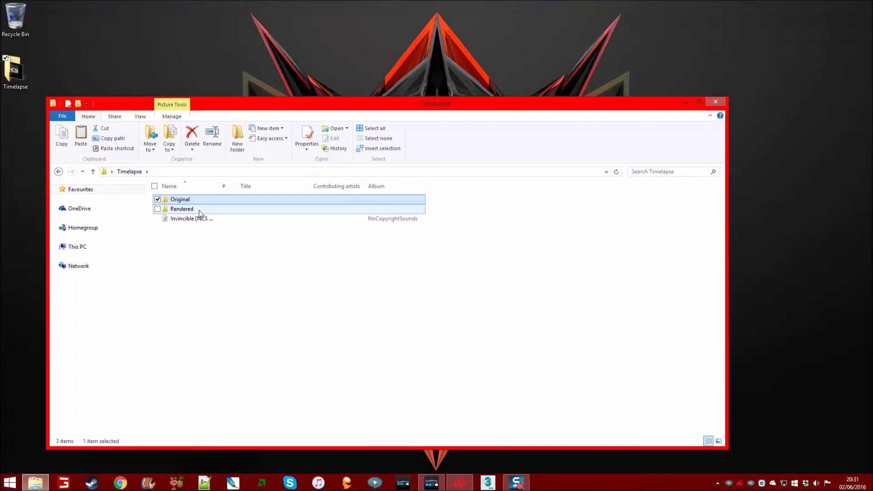
pyautogui.doubleClick(200, 212)
pyautogui.click(131, 172)
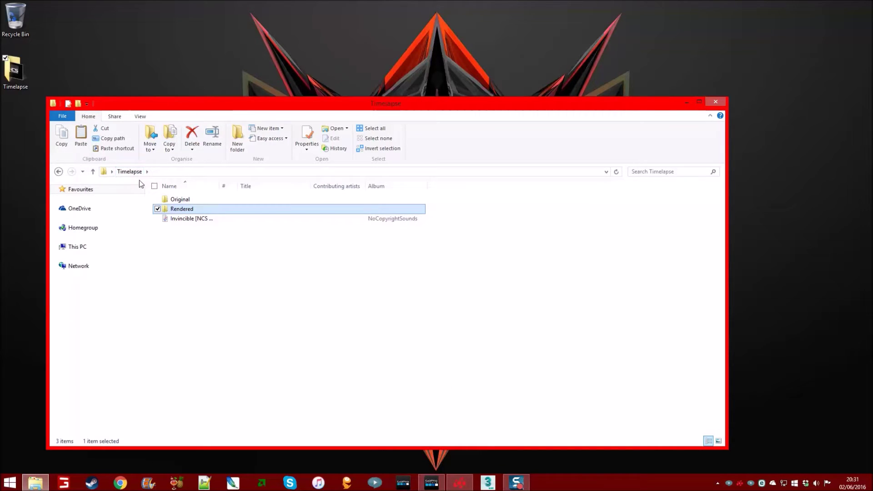
pyautogui.click(181, 221)
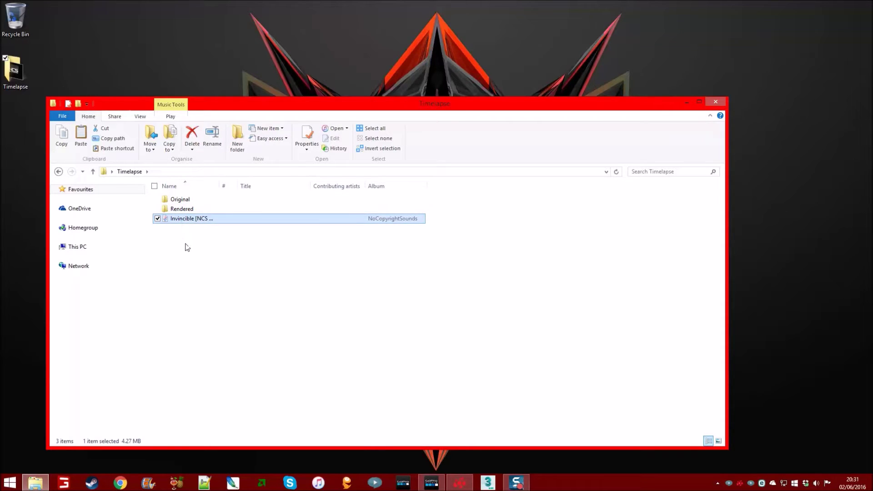
pyautogui.click(405, 248)
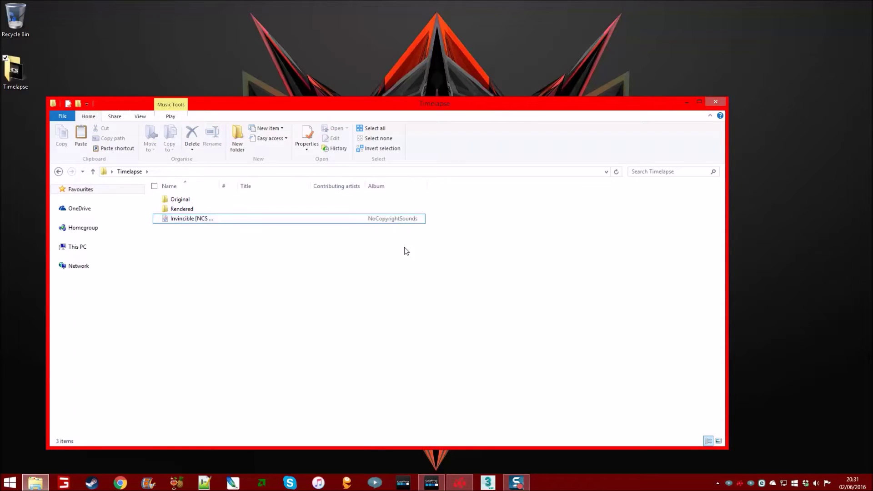
# - Switch to GoPro Studio and import all the JPG photos from the Timelapse folder's Original subfolder
pyautogui.click(685, 104)
pyautogui.click(435, 485)
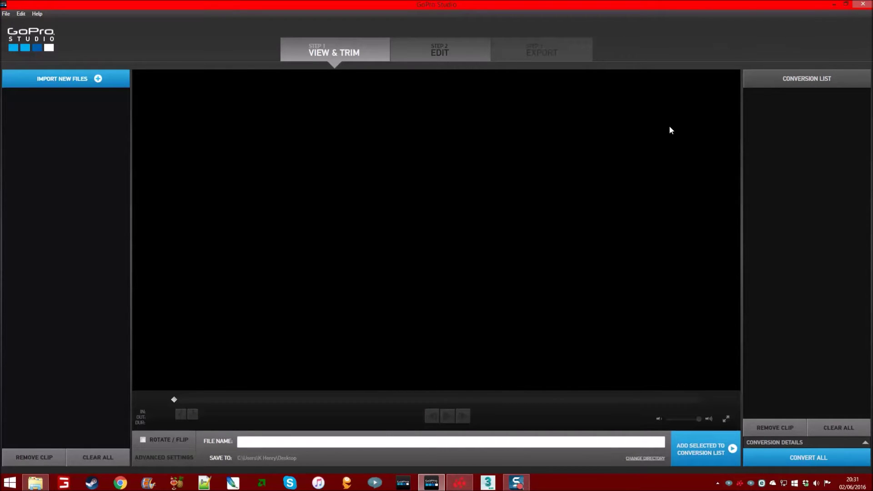
pyautogui.click(110, 81)
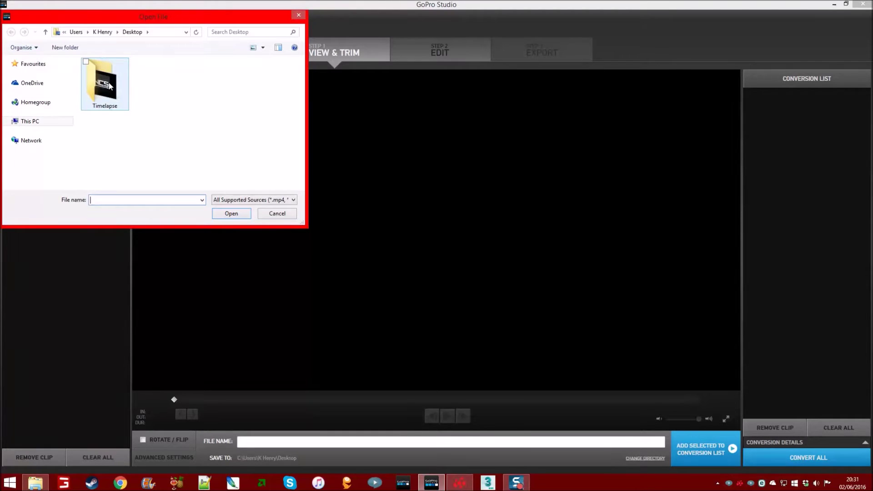
pyautogui.doubleClick(109, 86)
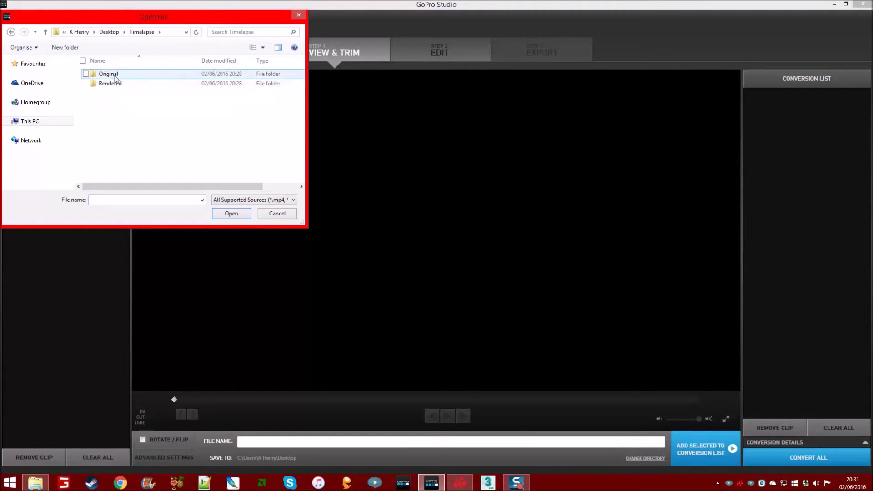
pyautogui.doubleClick(117, 73)
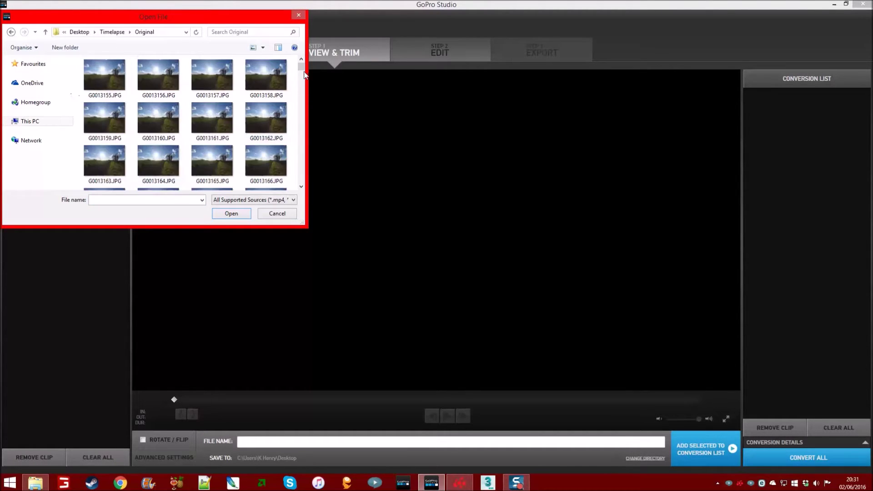
pyautogui.scroll(-5, 302, 99)
pyautogui.moveTo(301, 98); pyautogui.dragTo(299, 180)
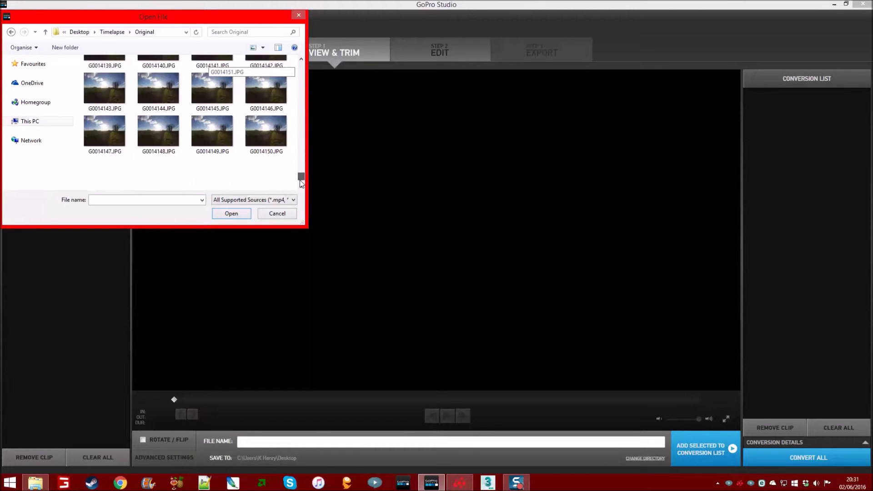
pyautogui.hotkey('ctrl', 'a')
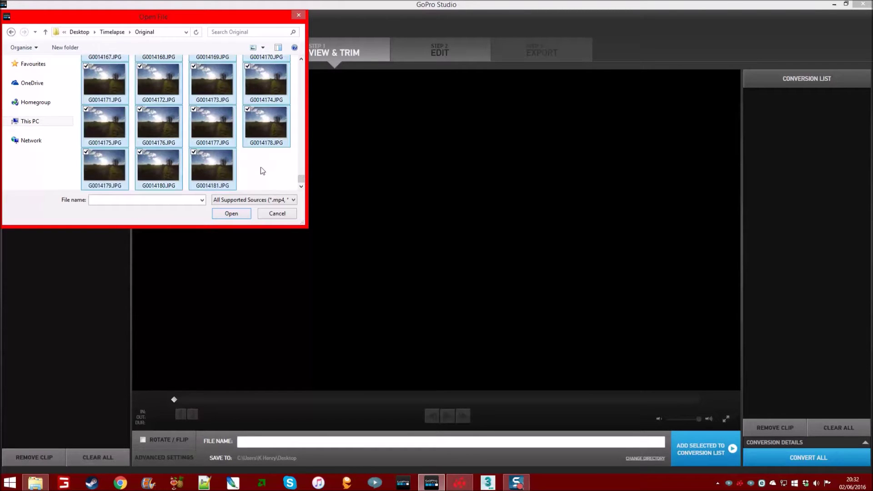
pyautogui.click(232, 214)
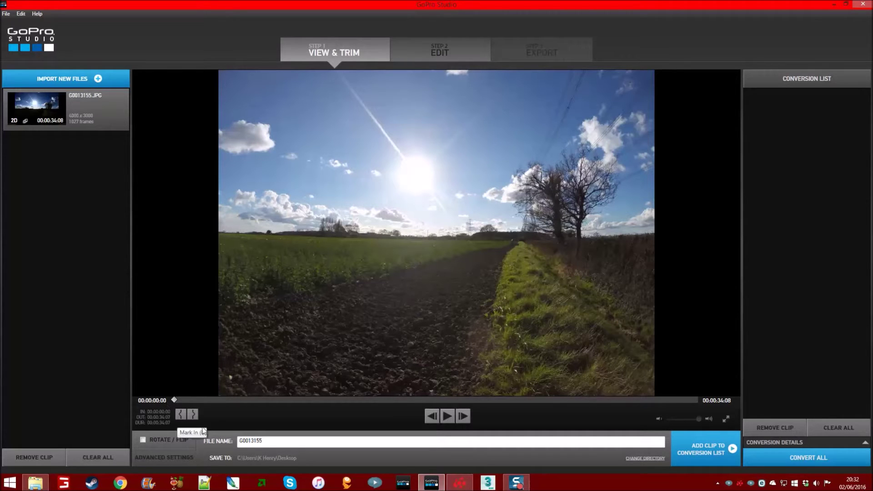
pyautogui.click(645, 458)
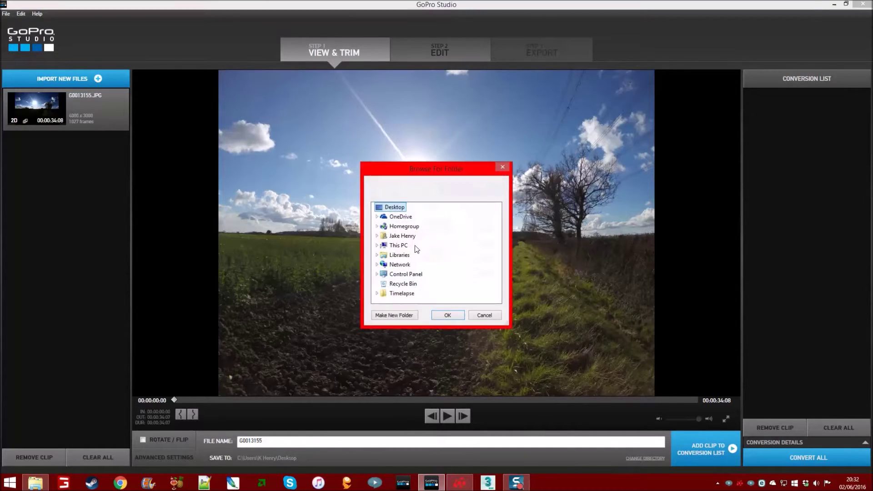
pyautogui.doubleClick(384, 236)
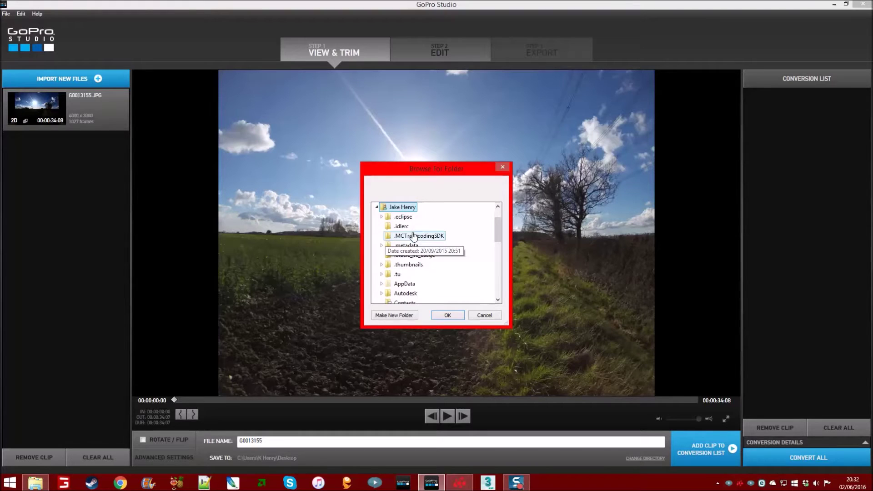
pyautogui.click(376, 207)
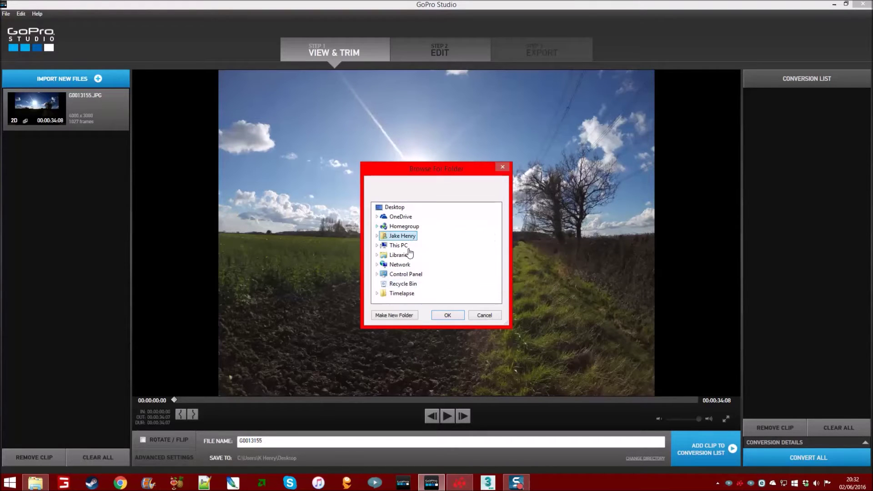
pyautogui.click(477, 316)
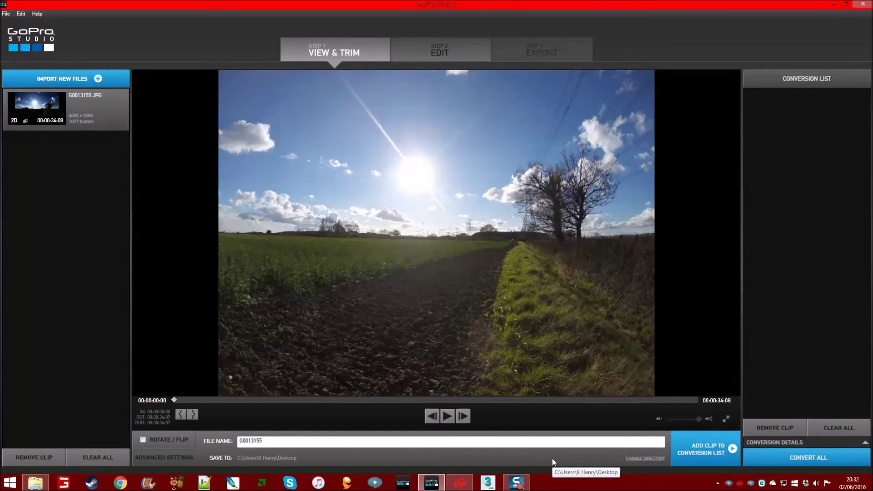
# - Change the clip's save directory to the Rendered subfolder of the desktop's Timelapse folder
pyautogui.click(646, 459)
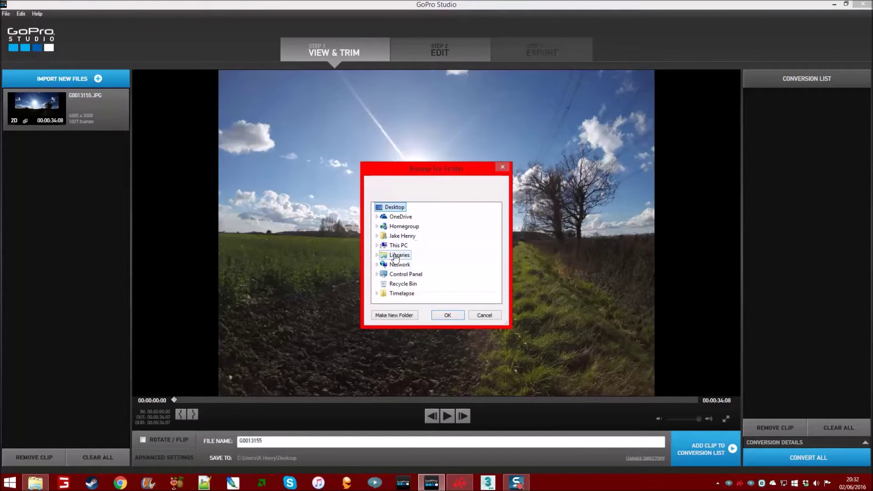
pyautogui.click(398, 250)
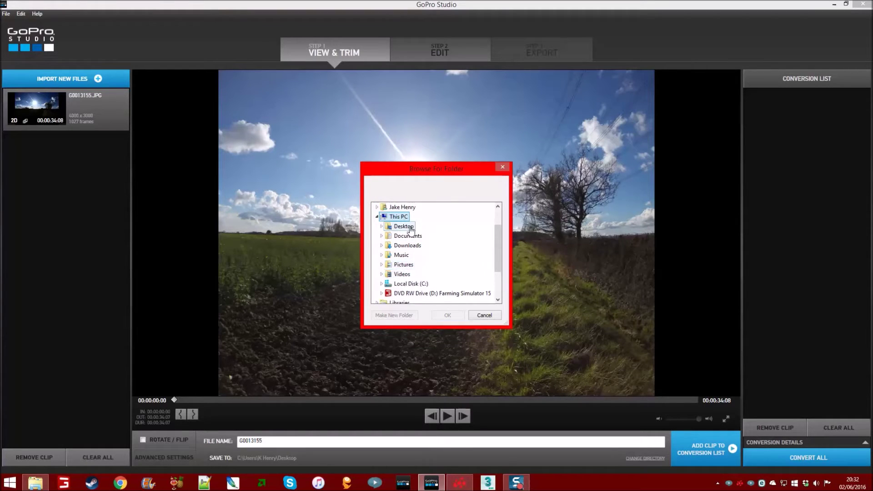
pyautogui.click(410, 284)
pyautogui.click(452, 316)
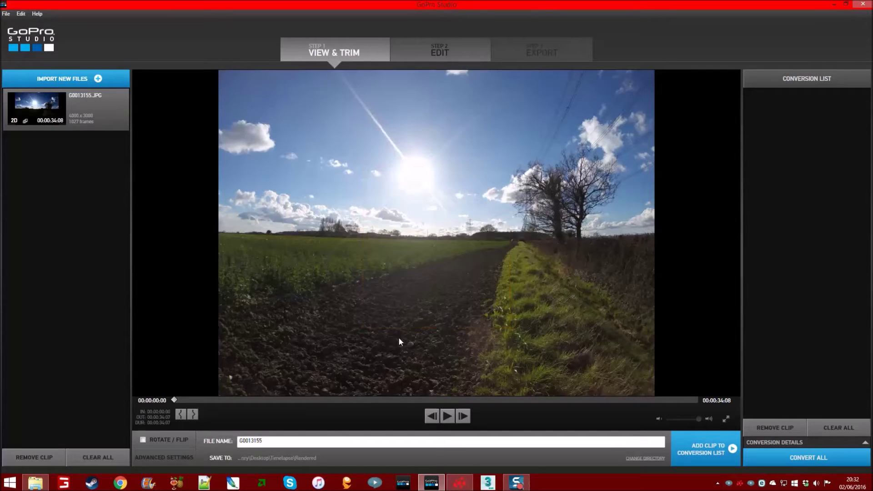
# - Replace the clip's output file name with Timelapse1
pyautogui.moveTo(275, 440); pyautogui.dragTo(244, 440)
pyautogui.press('BackSpace')
pyautogui.press('BackSpace')
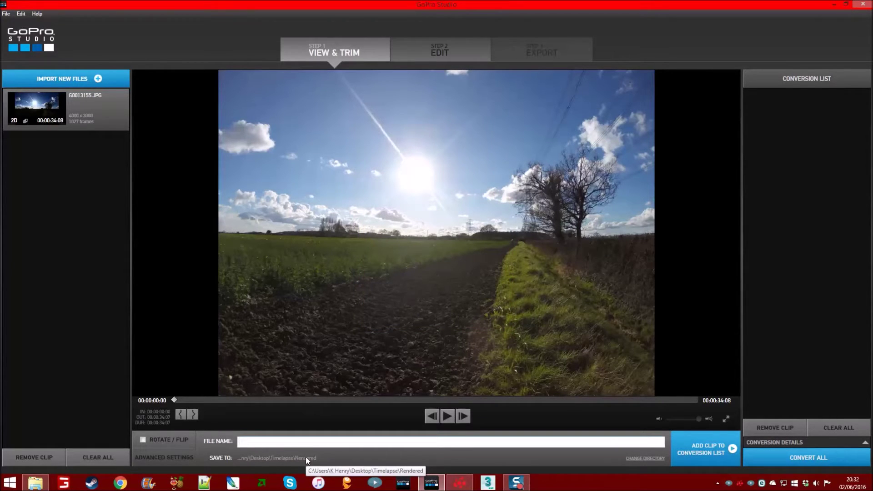
pyautogui.write('Timelapse1')
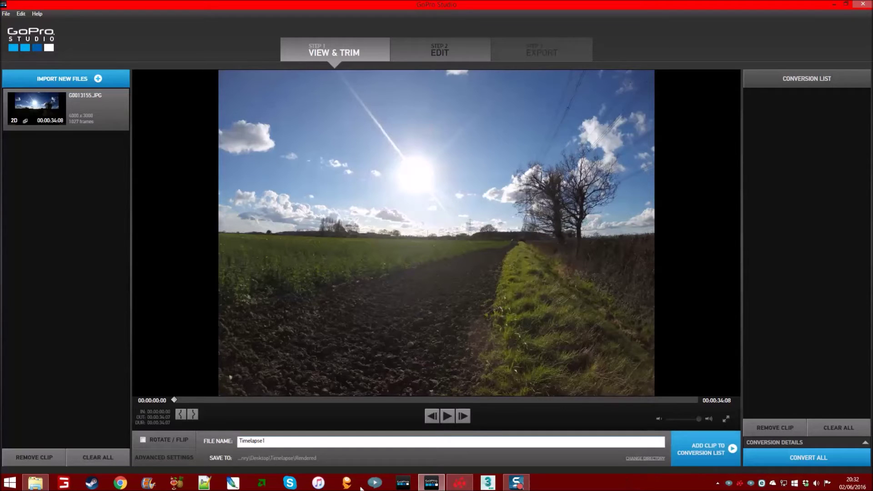
# - Review the advanced conversion settings for frame rate, image size, file format and quality, and accept them
pyautogui.click(168, 456)
pyautogui.moveTo(427, 162); pyautogui.dragTo(123, 110)
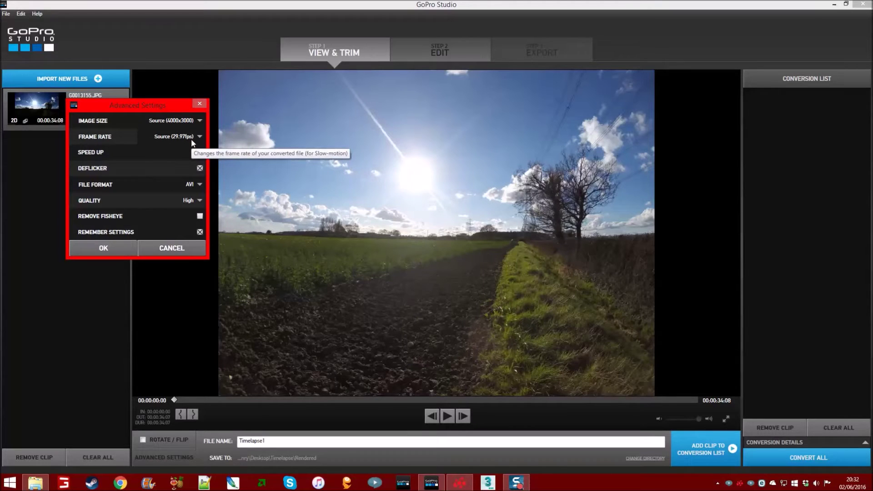
pyautogui.click(192, 139)
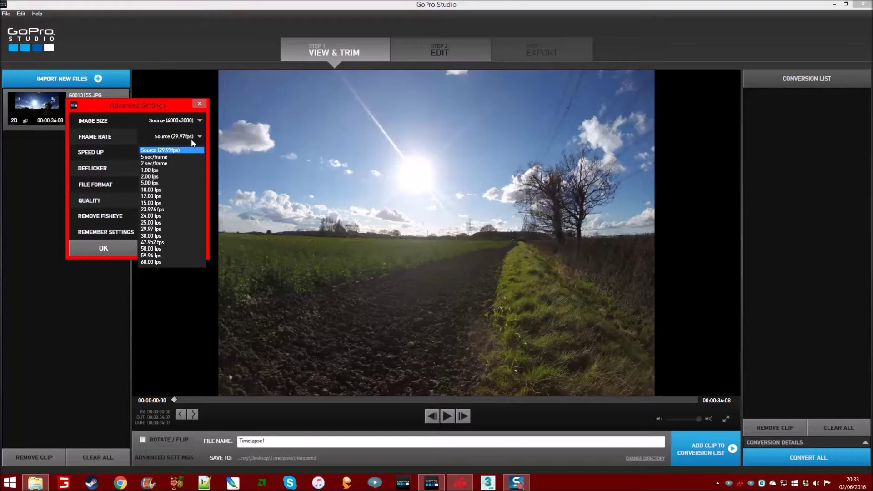
pyautogui.click(191, 138)
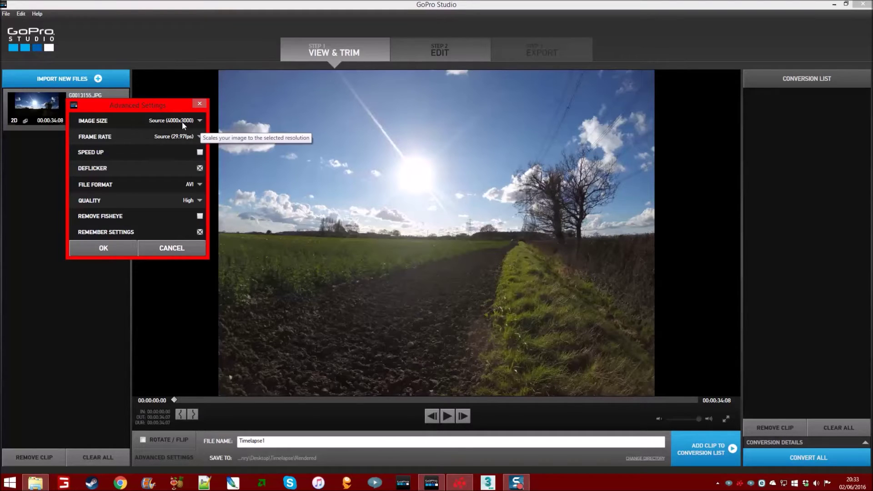
pyautogui.click(181, 122)
pyautogui.click(180, 124)
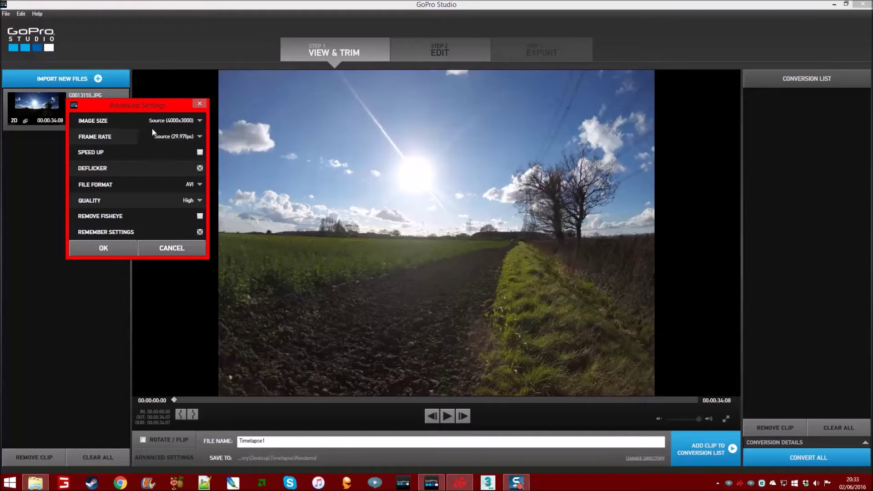
pyautogui.click(196, 189)
pyautogui.click(198, 186)
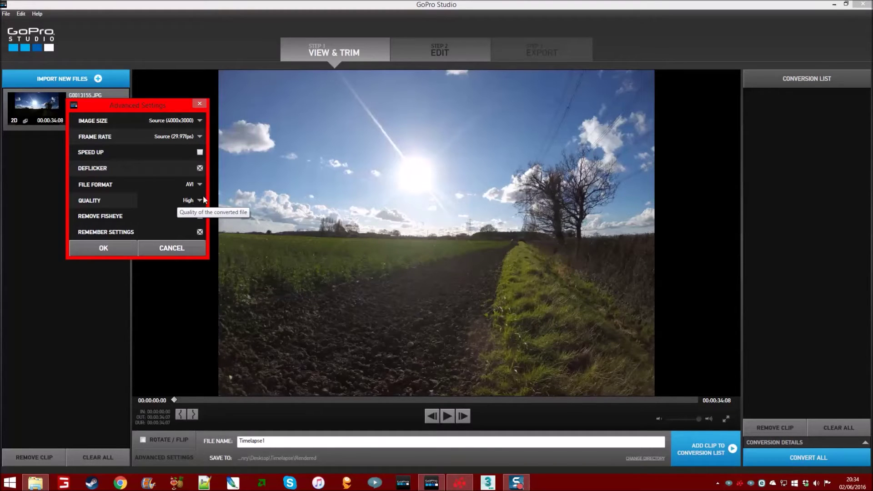
pyautogui.click(199, 203)
pyautogui.click(198, 204)
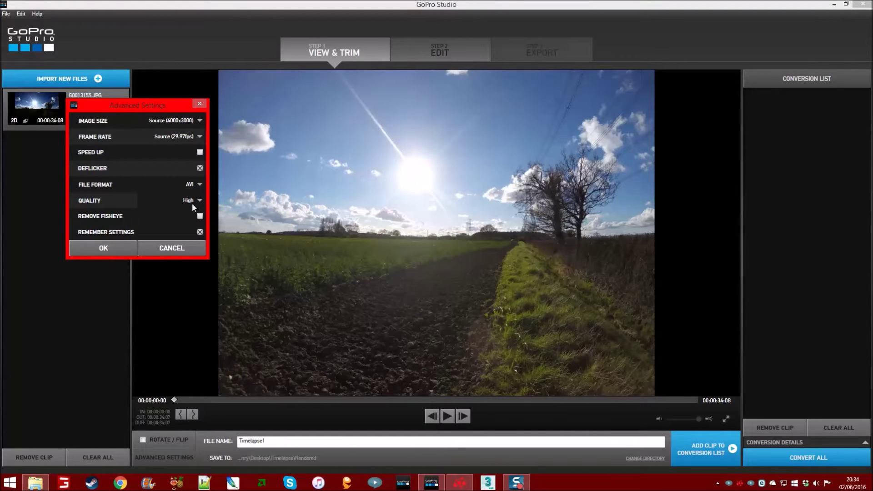
pyautogui.click(119, 242)
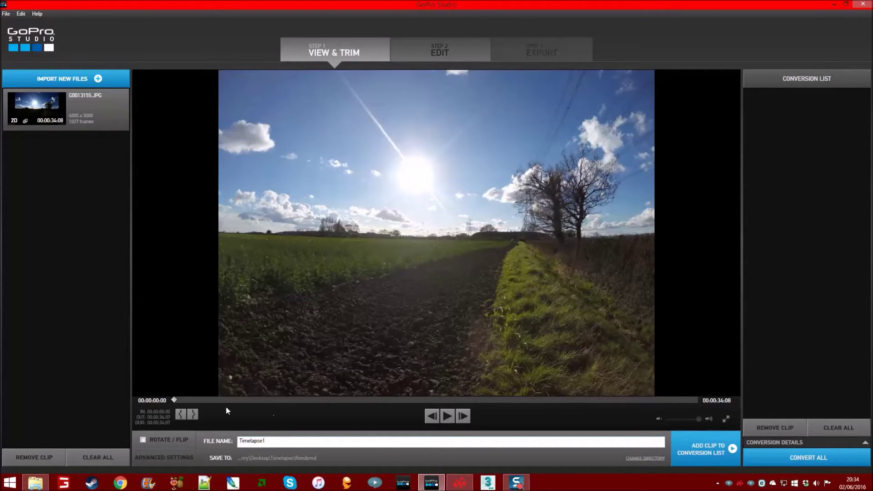
# - Return the playhead to the start of the clip and add the clip to the conversion list
pyautogui.click(176, 399)
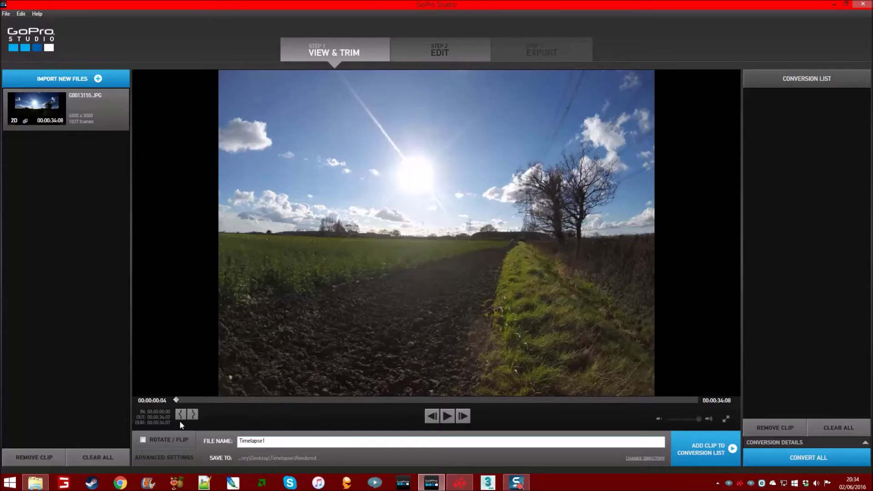
pyautogui.moveTo(176, 400); pyautogui.dragTo(170, 403)
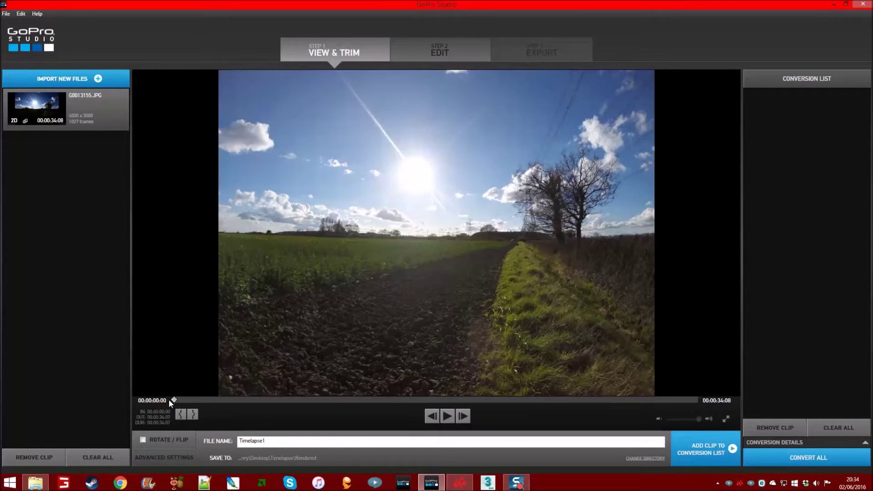
pyautogui.click(690, 453)
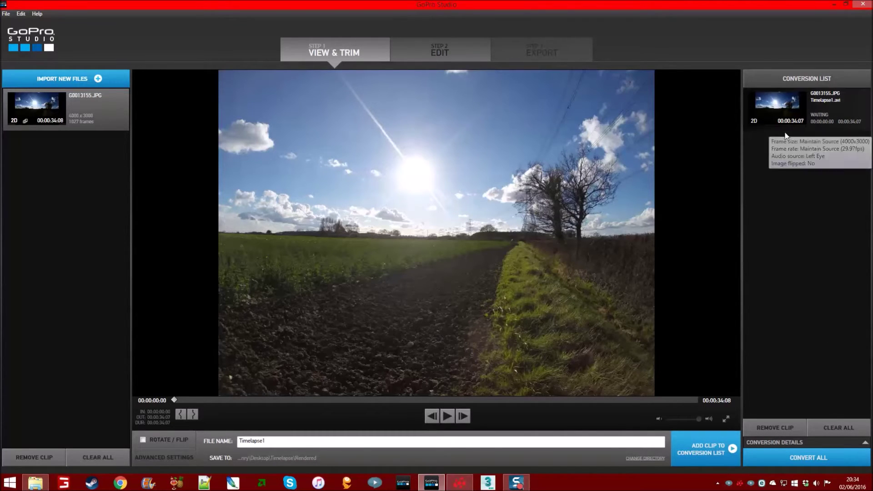
pyautogui.moveTo(792, 125)
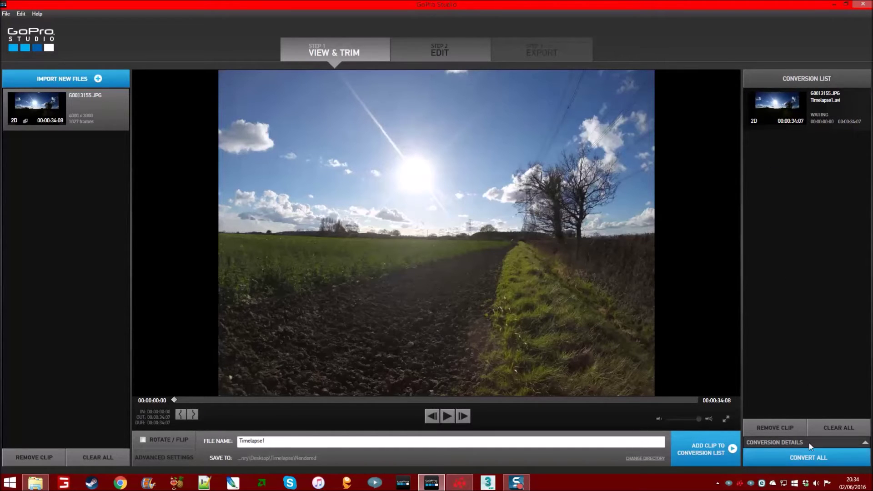
# - Start converting all queued clips and expand the conversion details to view the progress
pyautogui.click(806, 457)
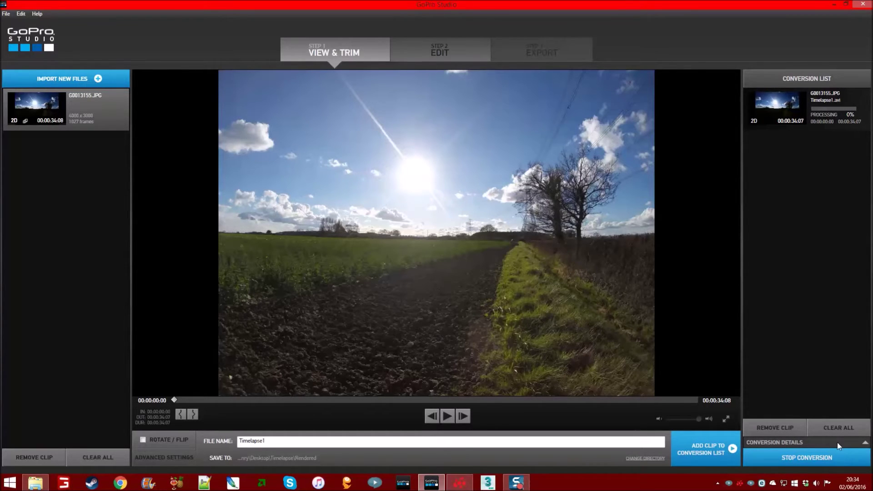
pyautogui.click(866, 443)
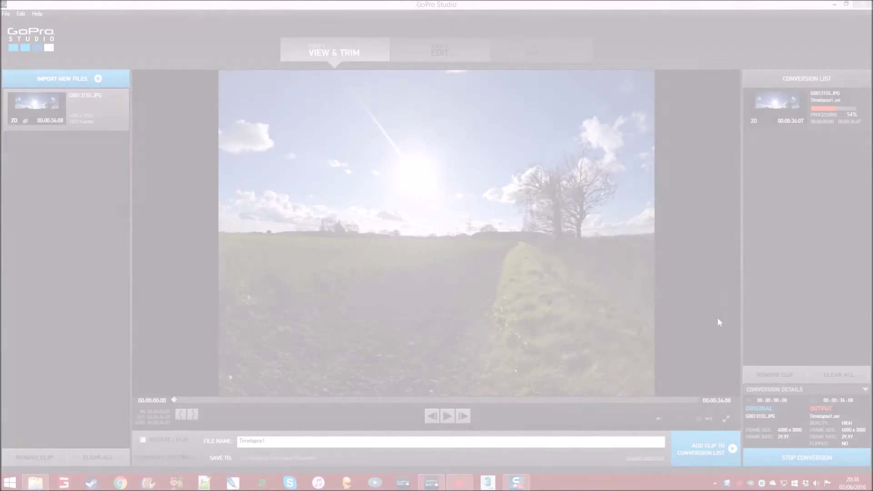
pyautogui.moveTo(821, 122)
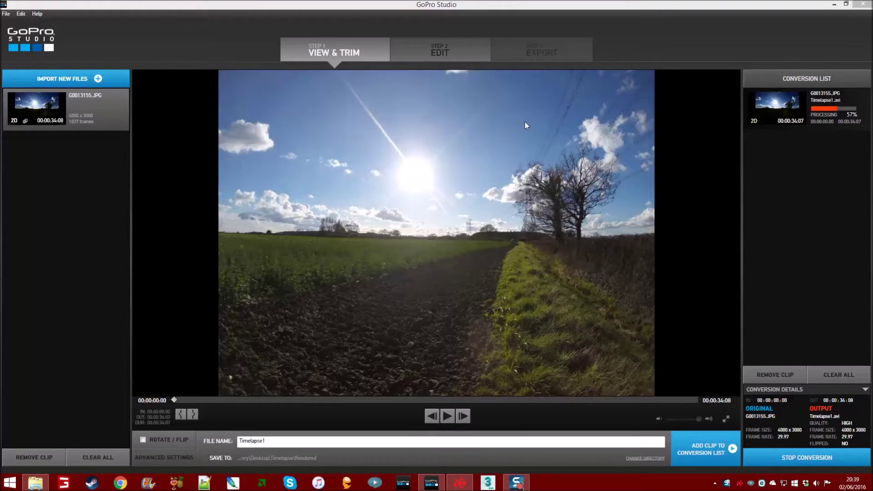
# - Go to the editing stage without choosing a template and import the Invincible music file from the desktop's Timelapse folder
pyautogui.click(420, 50)
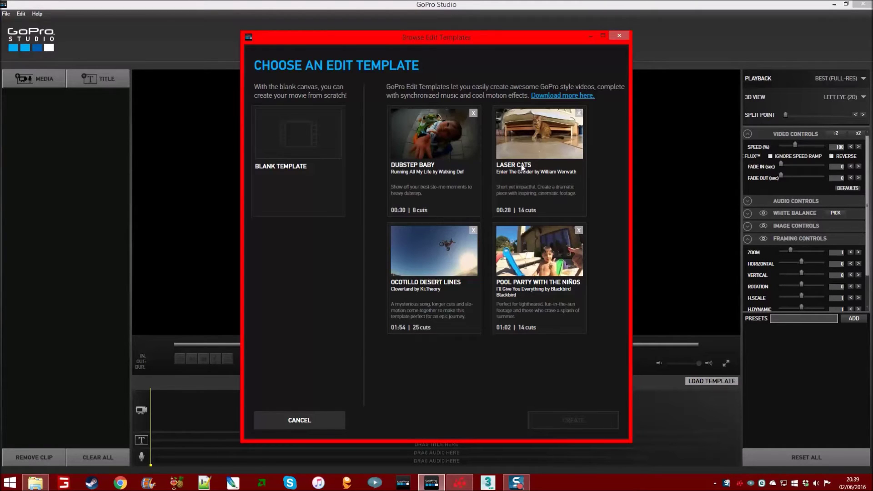
pyautogui.click(318, 425)
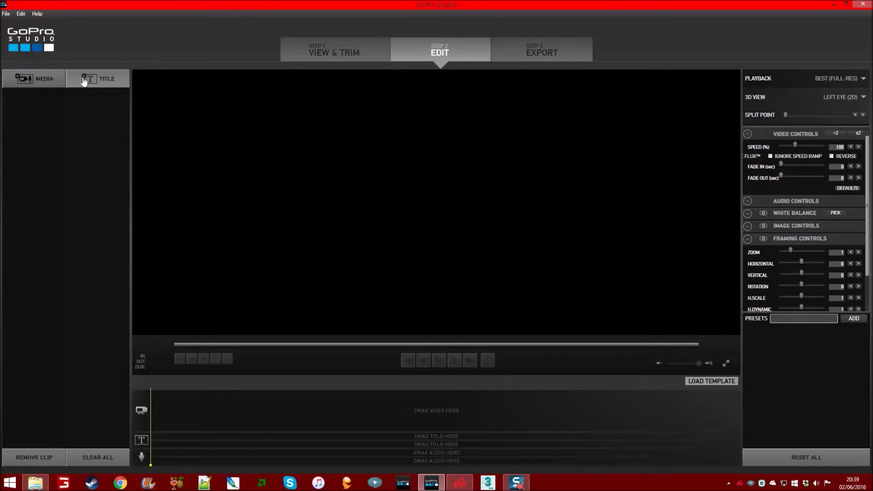
pyautogui.click(32, 88)
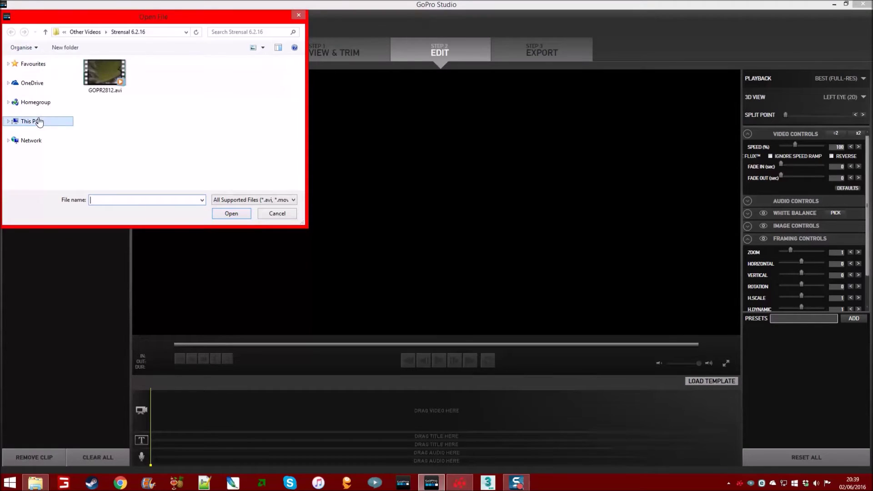
pyautogui.click(32, 122)
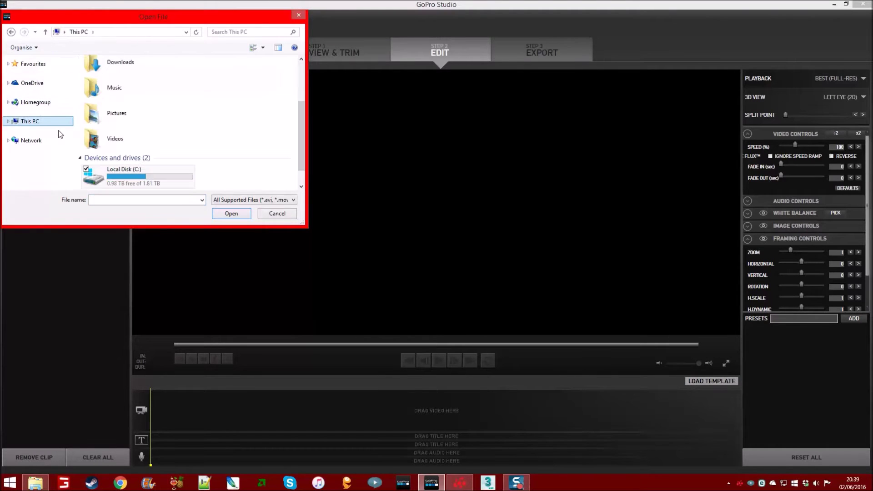
pyautogui.moveTo(303, 124); pyautogui.dragTo(304, 81)
pyautogui.doubleClick(136, 71)
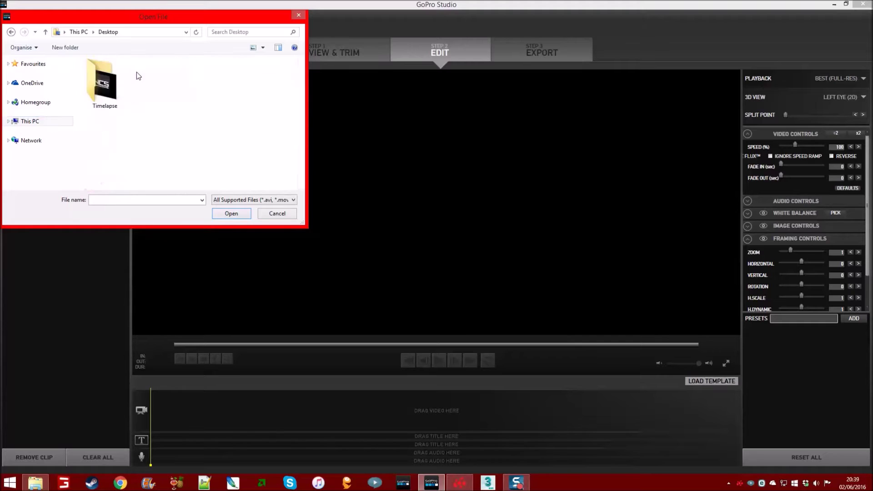
pyautogui.doubleClick(116, 91)
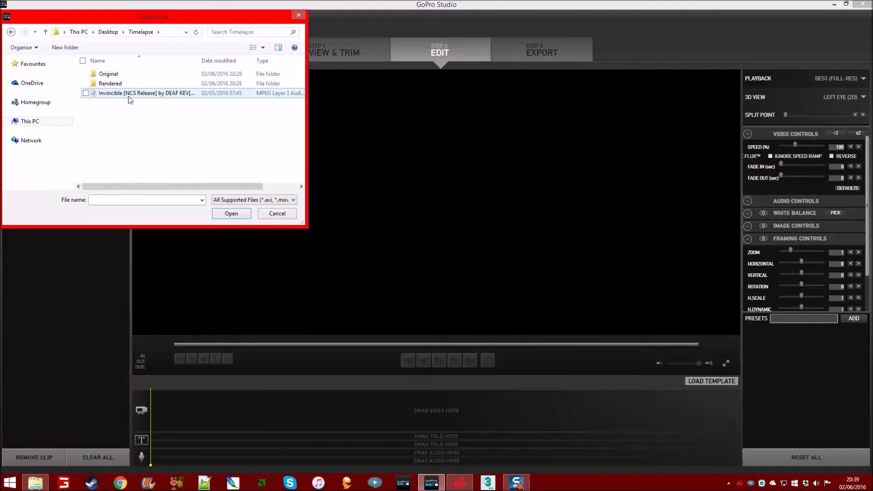
pyautogui.doubleClick(128, 93)
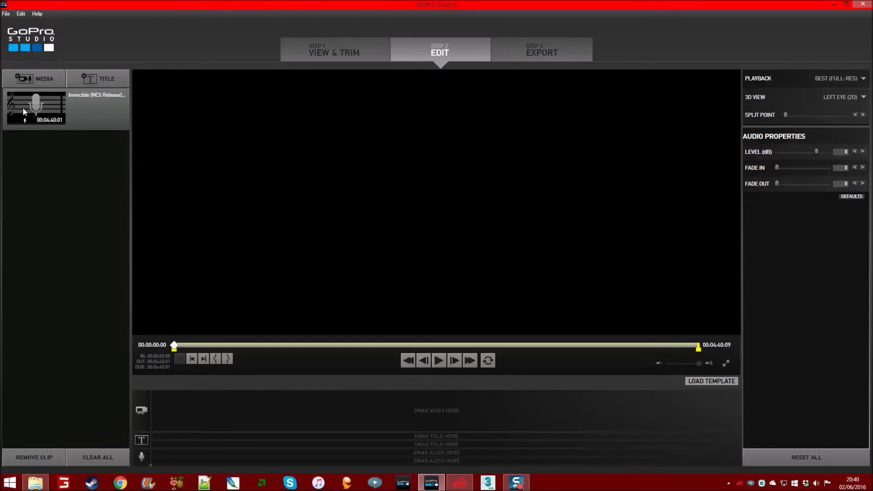
# - Place the Invincible music on the first audio track, starting at the beginning of the timeline
pyautogui.moveTo(28, 105); pyautogui.dragTo(163, 420)
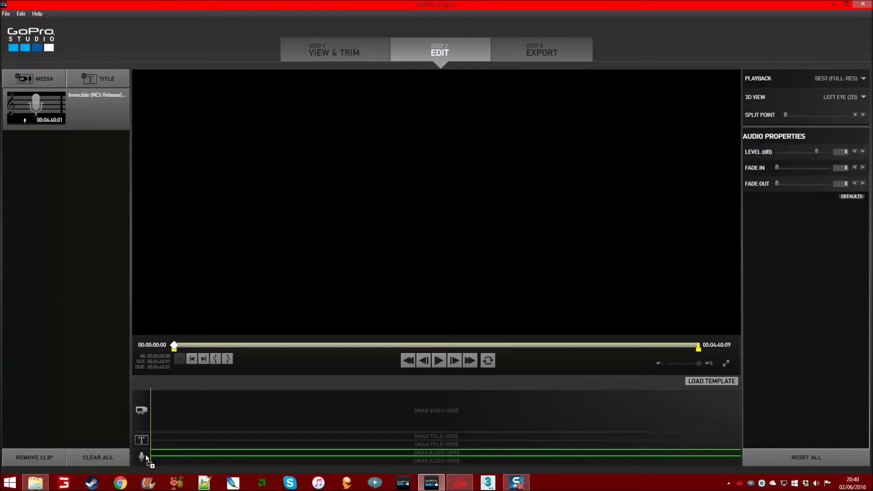
pyautogui.moveTo(159, 463); pyautogui.dragTo(157, 450)
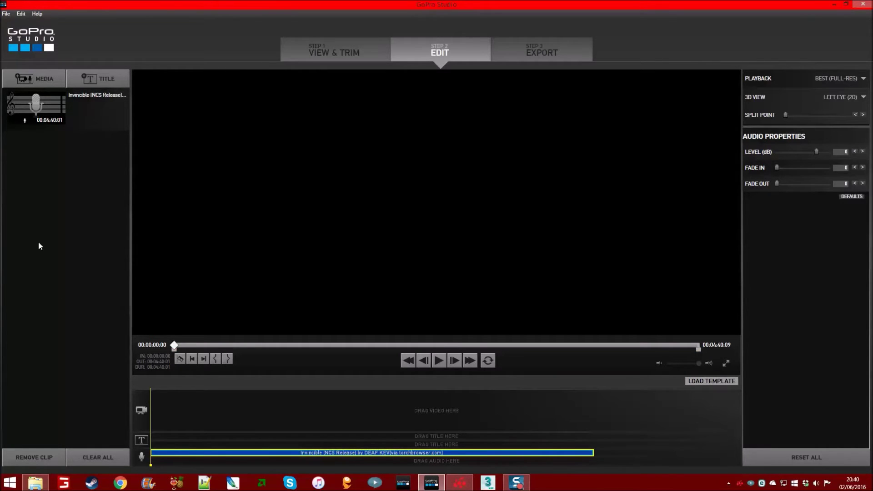
# - Add a title with the text 4K Time-Lapse
pyautogui.click(98, 78)
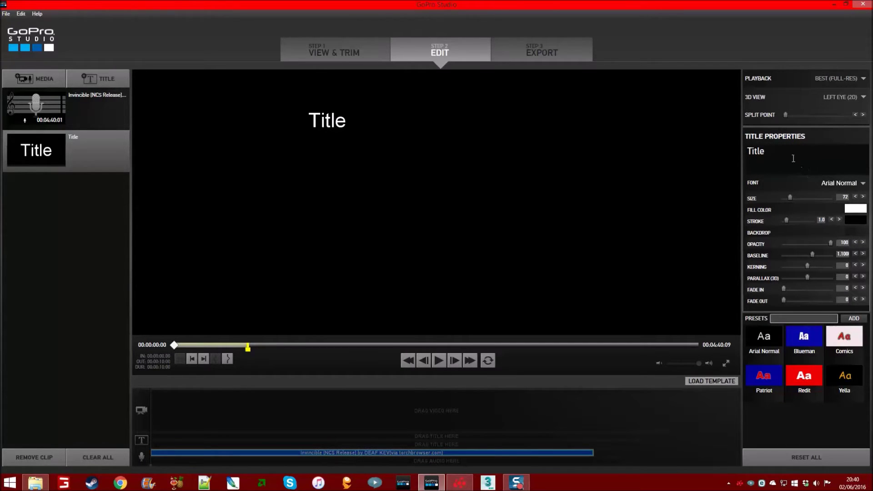
pyautogui.moveTo(783, 159); pyautogui.dragTo(748, 157)
pyautogui.write('4K')
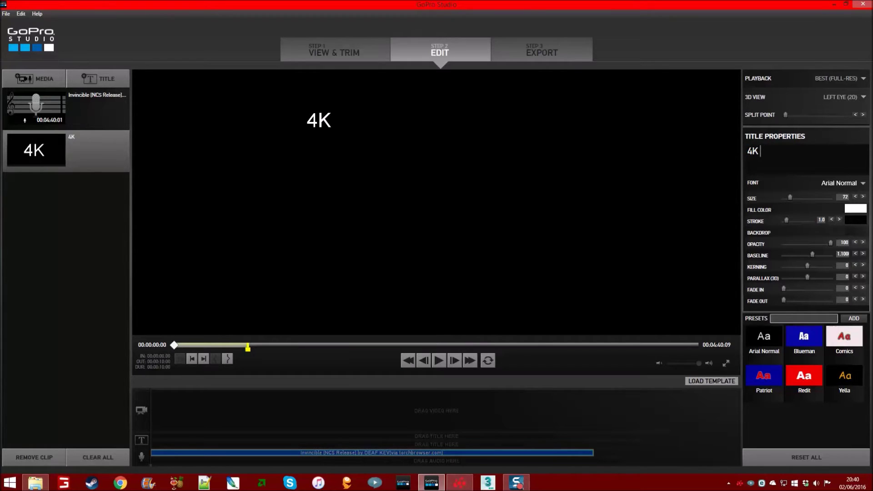
pyautogui.write(' Time-Laps')
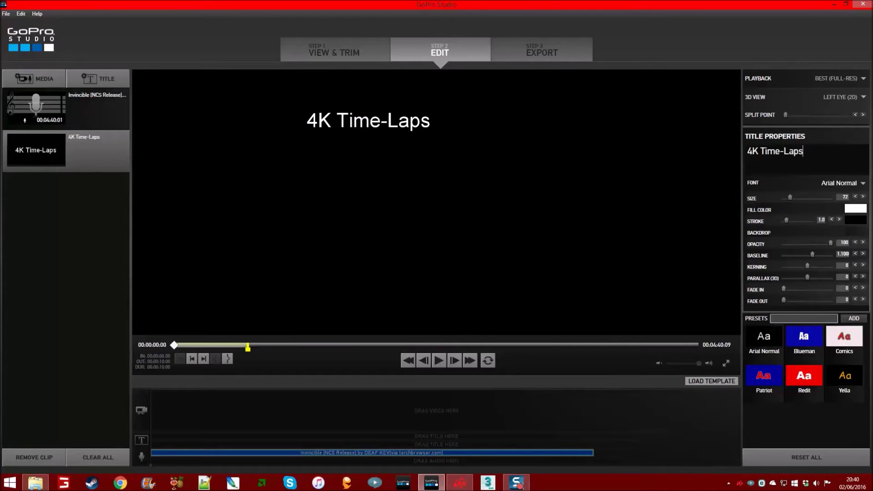
pyautogui.write('e')
# - Try a title size of 135 and return the size to 72
pyautogui.moveTo(791, 198)
pyautogui.mouseDown()
pyautogui.moveTo(825, 195)
pyautogui.moveTo(795, 192)
pyautogui.mouseUp()
pyautogui.doubleClick(842, 198)
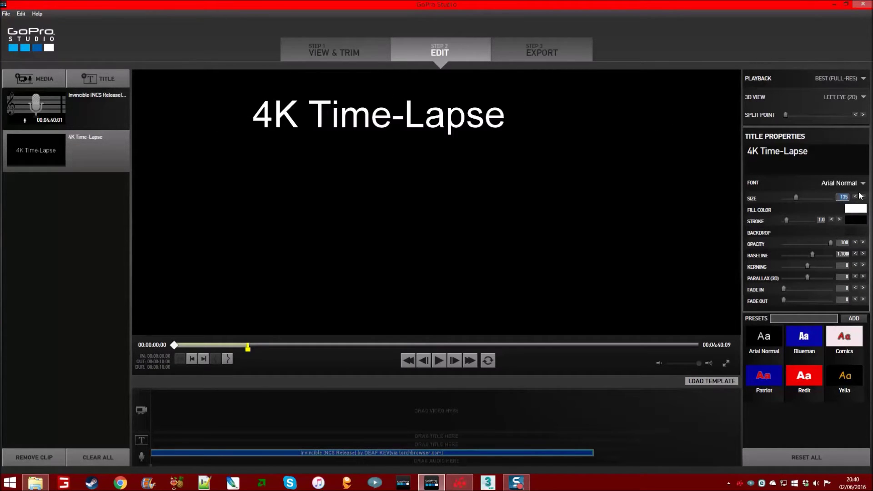
pyautogui.write('70')
pyautogui.press('Up')
pyautogui.press('Up')
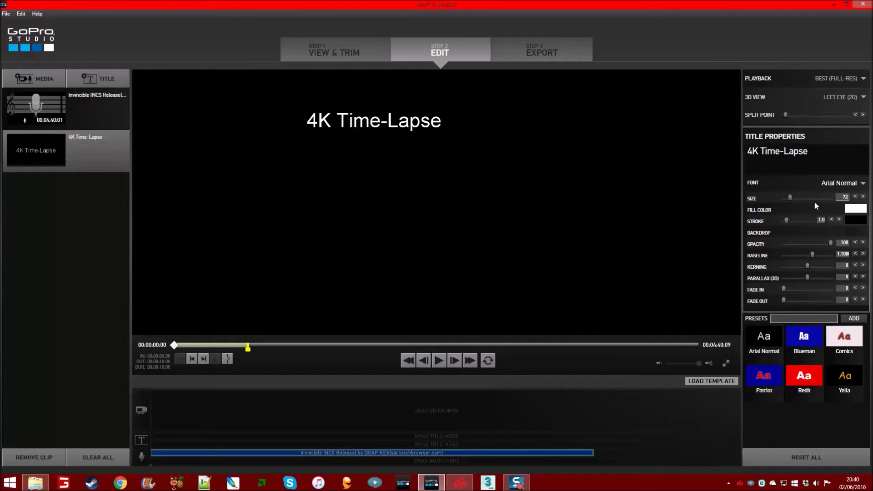
# - Try a red fill color on the 4K Time-Lapse title
pyautogui.click(854, 208)
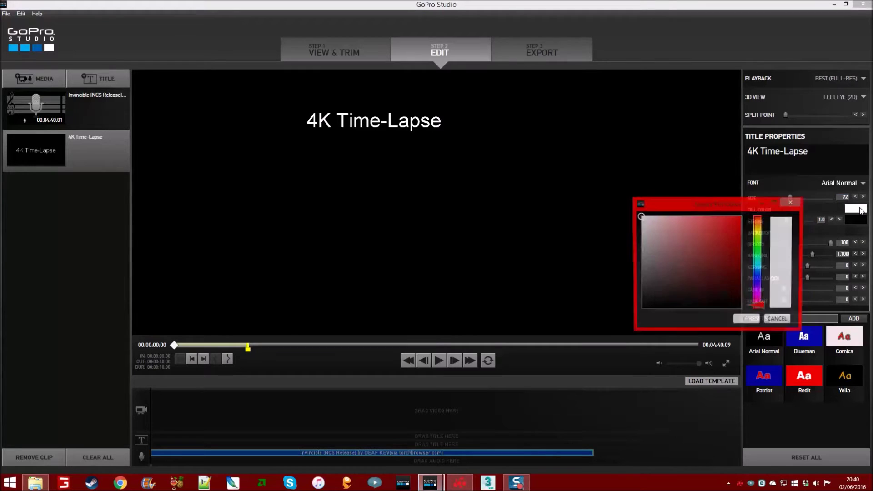
pyautogui.click(719, 238)
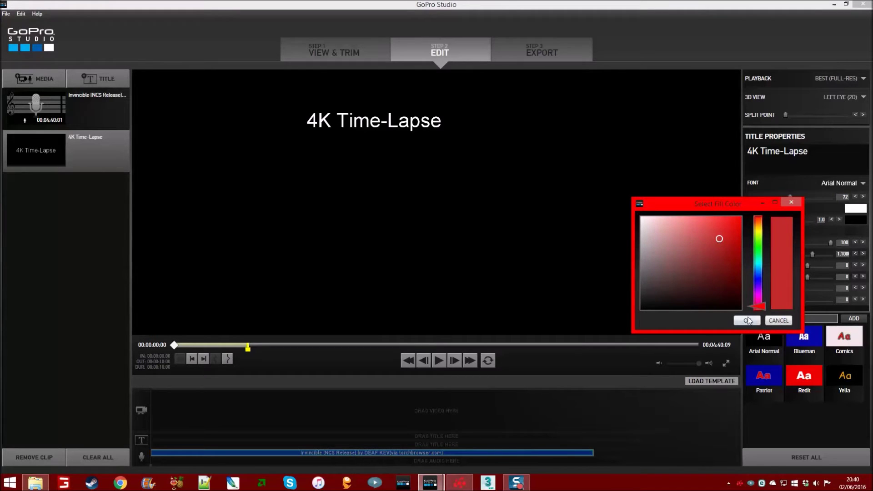
pyautogui.click(747, 321)
# - Try several hues for the title's fill color and settle on a bright orange
pyautogui.click(845, 210)
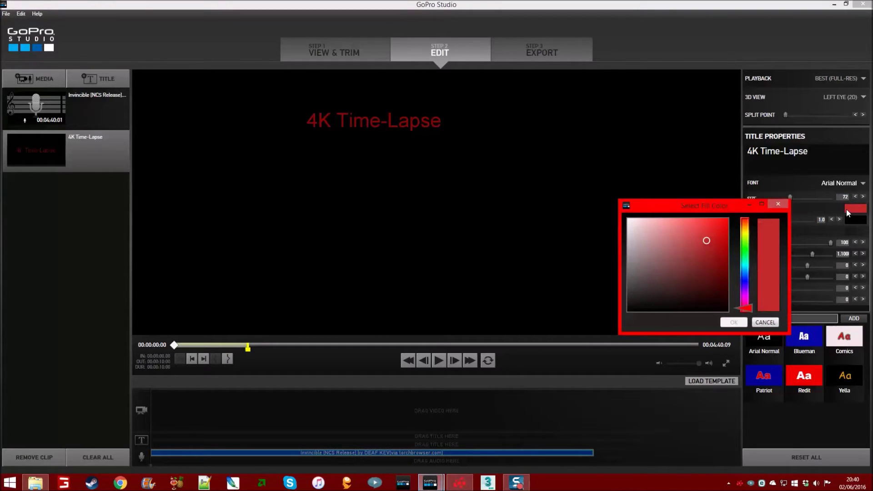
pyautogui.click(744, 249)
pyautogui.click(744, 271)
pyautogui.click(746, 282)
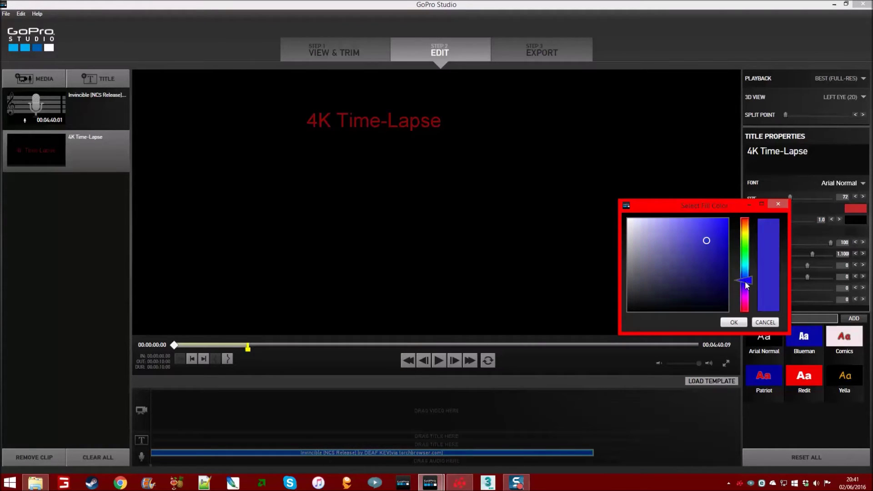
pyautogui.click(747, 307)
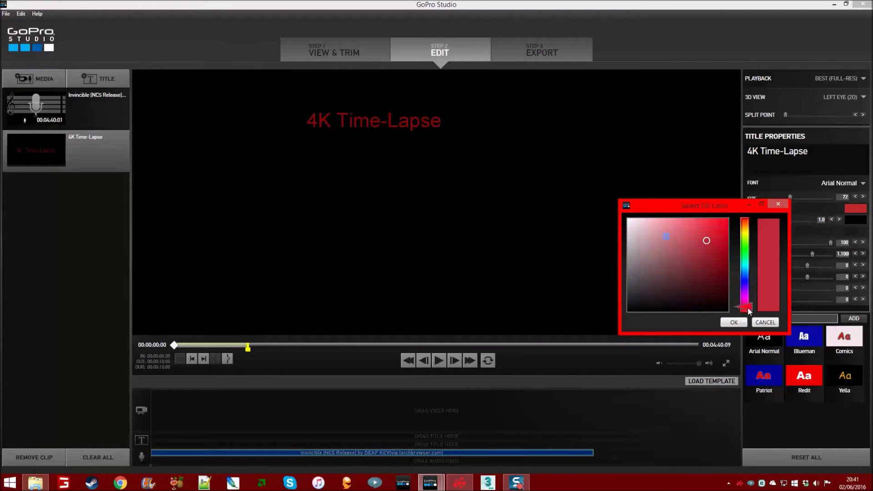
pyautogui.moveTo(747, 307); pyautogui.dragTo(743, 221)
pyautogui.moveTo(689, 220); pyautogui.dragTo(653, 269)
pyautogui.click(628, 228)
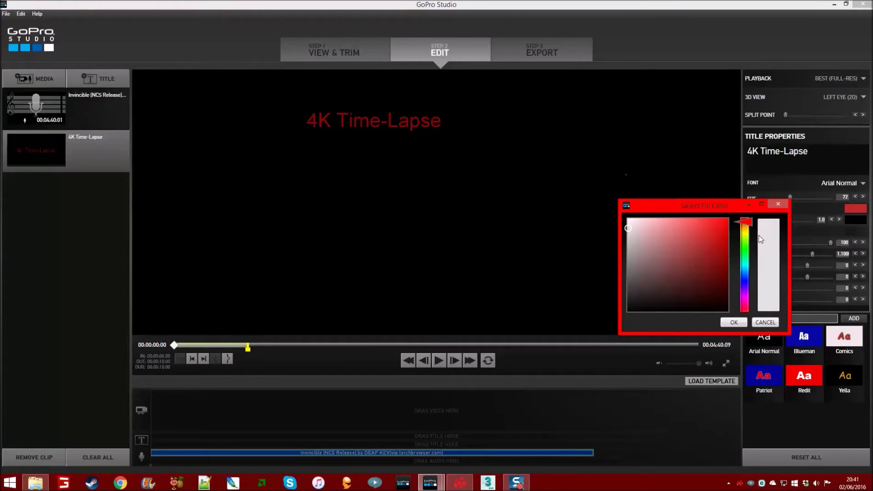
pyautogui.click(743, 230)
pyautogui.moveTo(744, 229)
pyautogui.mouseDown()
pyautogui.moveTo(726, 221)
pyautogui.moveTo(733, 213)
pyautogui.moveTo(725, 222)
pyautogui.moveTo(731, 201)
pyautogui.moveTo(724, 222)
pyautogui.moveTo(740, 226)
pyautogui.moveTo(728, 266)
pyautogui.moveTo(724, 220)
pyautogui.mouseUp()
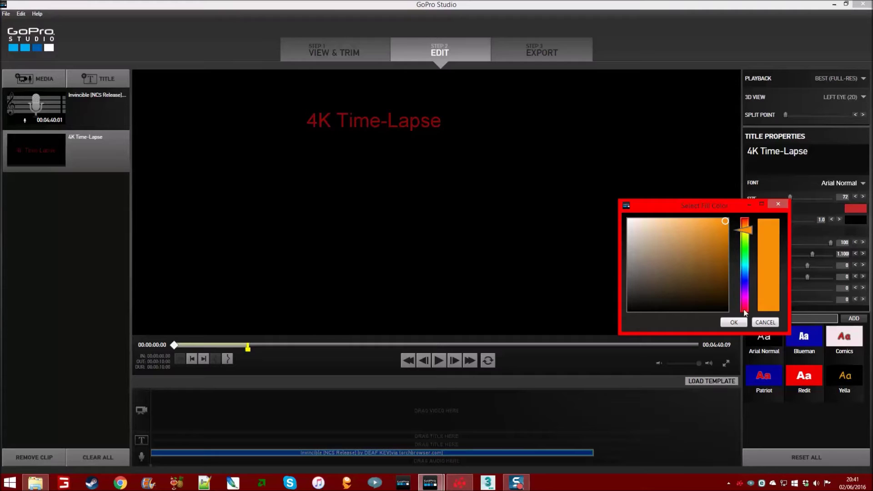
pyautogui.click(730, 323)
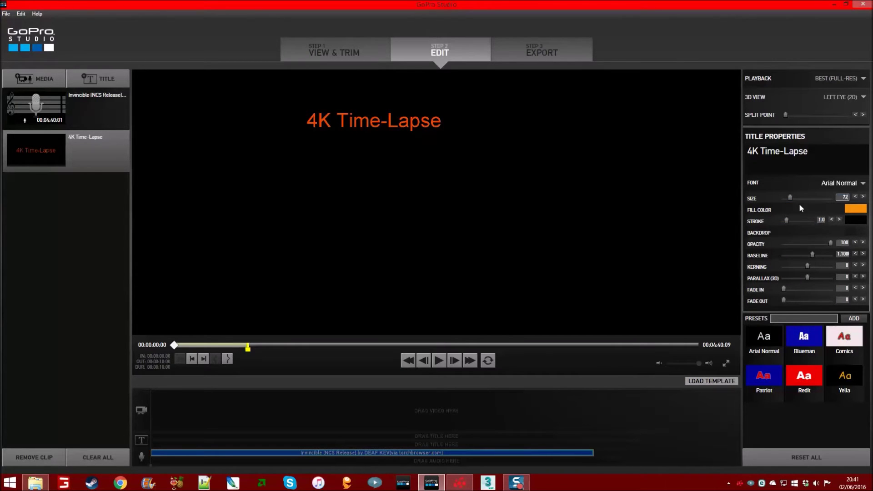
# - Try the title at 40 opacity and with 3D parallax, restoring opacity to 100 and parallax to 0
pyautogui.moveTo(830, 242); pyautogui.dragTo(801, 244)
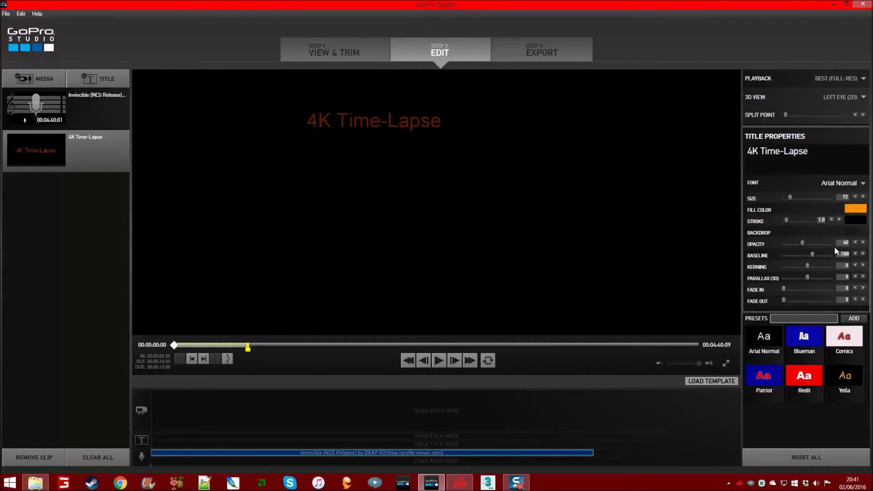
pyautogui.moveTo(825, 245); pyautogui.dragTo(834, 247)
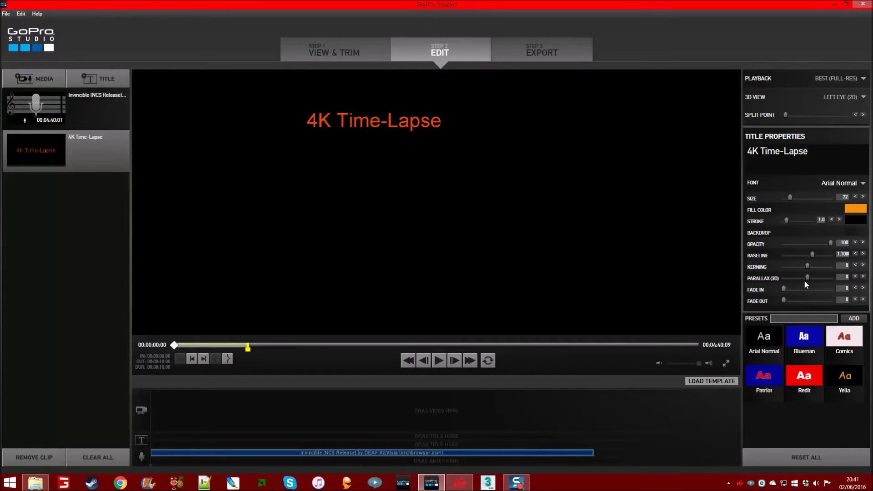
pyautogui.moveTo(807, 277); pyautogui.dragTo(846, 275)
pyautogui.write('04')
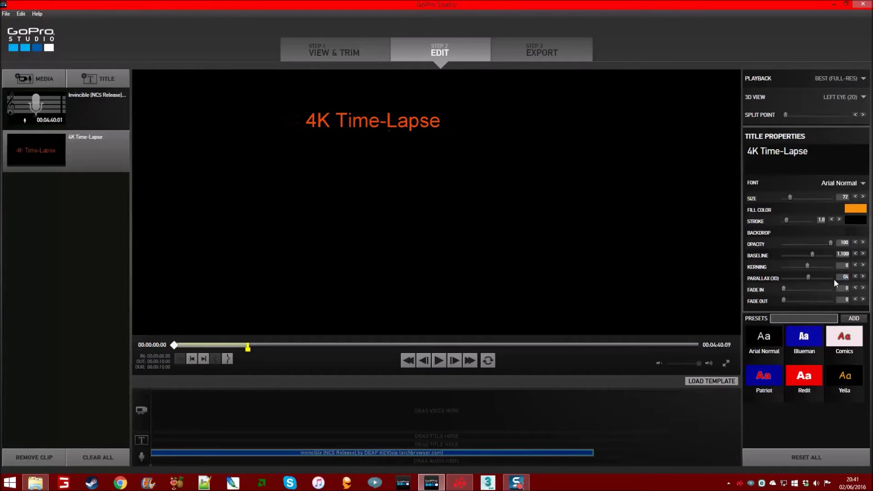
pyautogui.press('BackSpace')
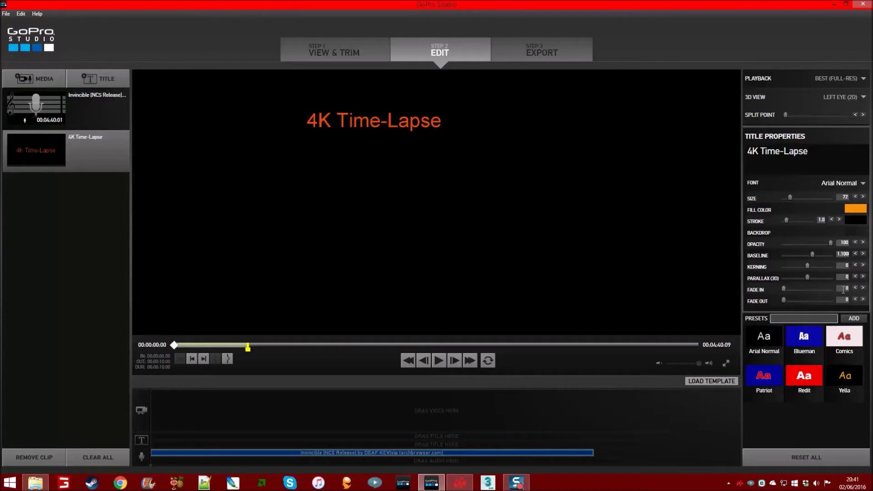
# - Set both the fade in and the fade out of the title to 2
pyautogui.click(856, 287)
pyautogui.click(860, 288)
pyautogui.click(861, 287)
pyautogui.click(859, 300)
pyautogui.click(858, 300)
pyautogui.click(856, 301)
# - Check the conversion progress, and place the 4K Time-Lapse title and the converted Timelapse1 clip at the start of the timeline
pyautogui.click(364, 58)
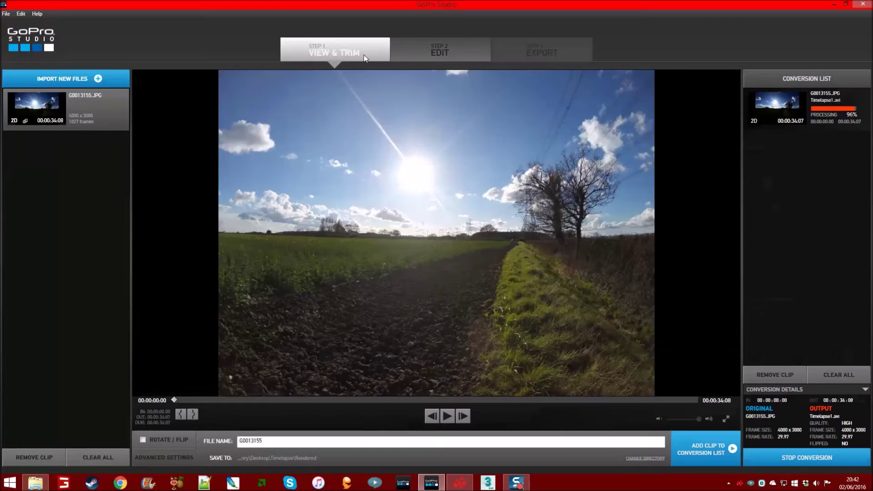
pyautogui.click(428, 51)
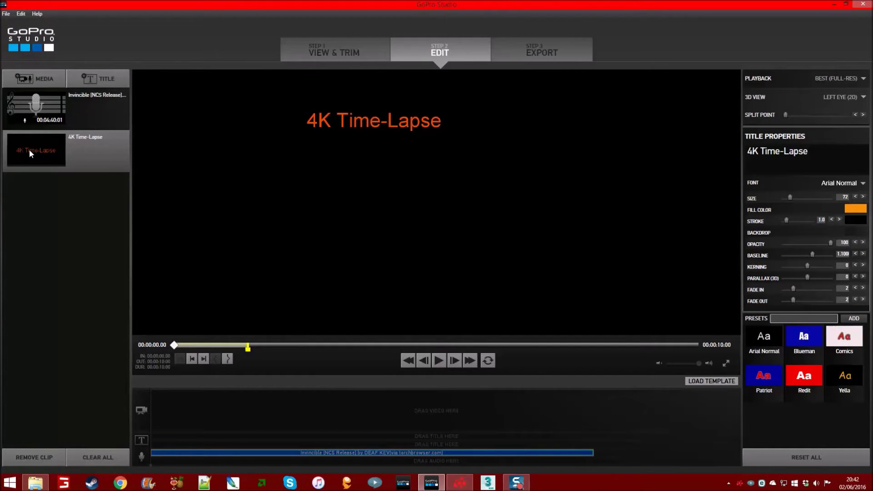
pyautogui.moveTo(29, 149); pyautogui.dragTo(150, 442)
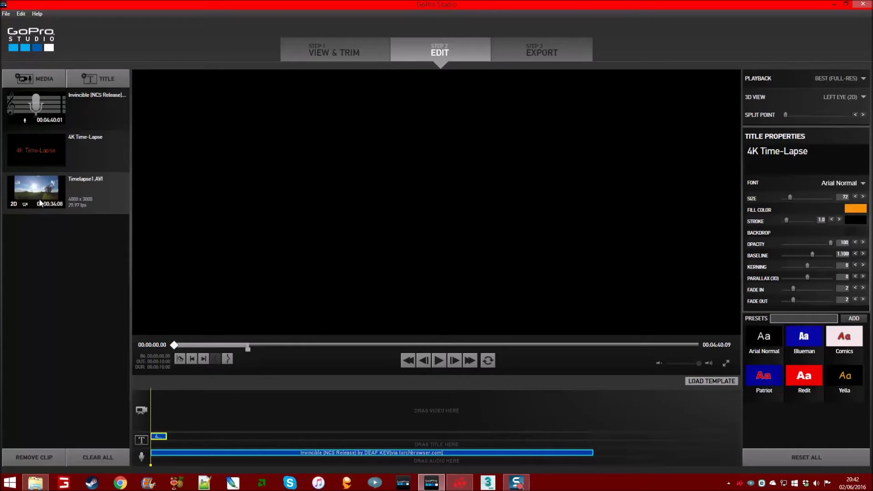
pyautogui.moveTo(48, 192); pyautogui.dragTo(144, 400)
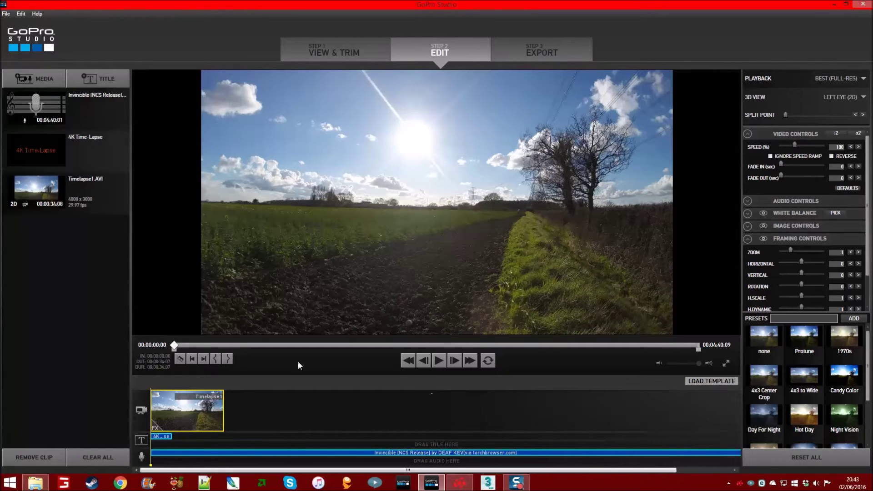
# - Scrub through the Timelapse1 clip, return to its start, and shift the preview's split point to about the middle
pyautogui.moveTo(177, 347); pyautogui.dragTo(270, 345)
pyautogui.click(162, 340)
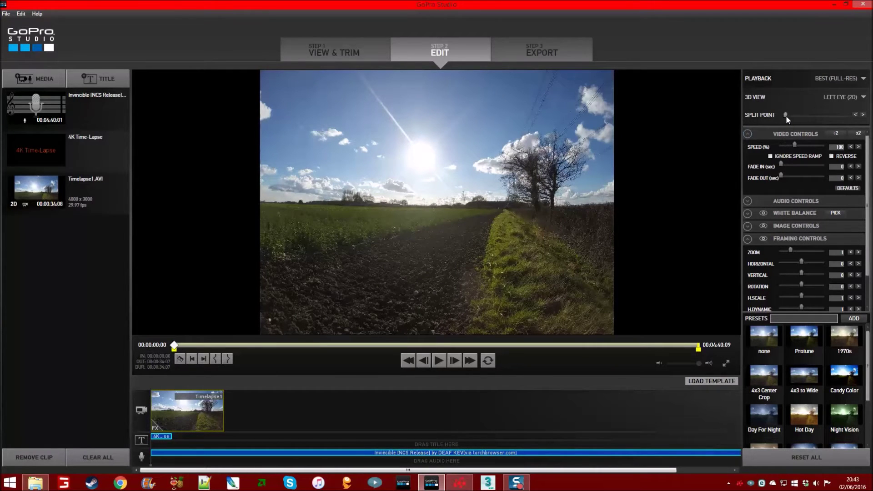
pyautogui.moveTo(790, 115); pyautogui.dragTo(807, 114)
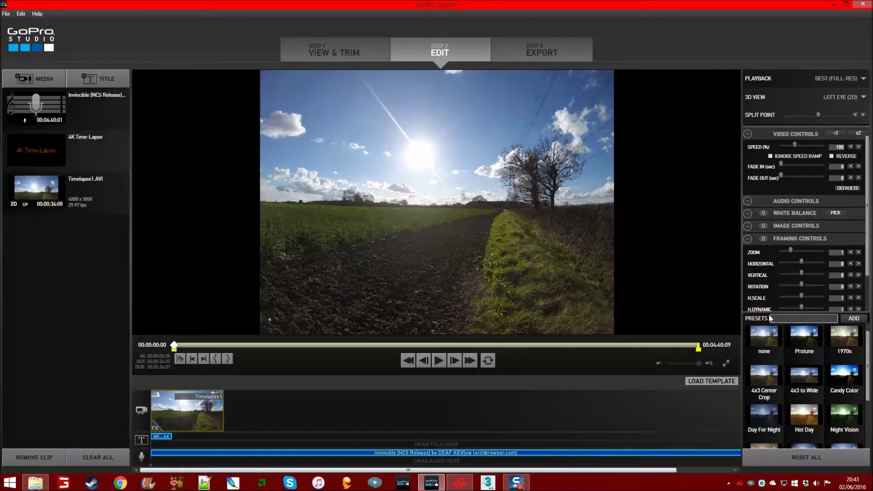
# - Enlarge the clip settings area above the presets and expand the white balance settings
pyautogui.moveTo(769, 318); pyautogui.dragTo(768, 357)
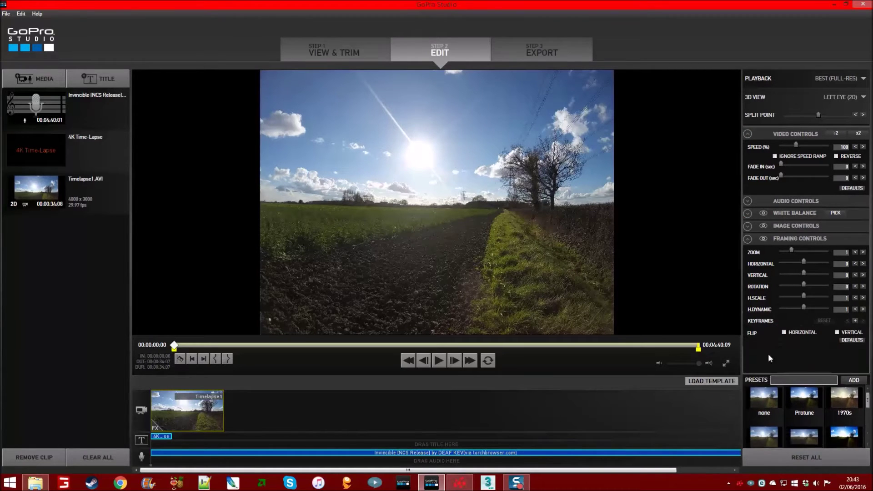
pyautogui.click(751, 223)
pyautogui.click(750, 223)
pyautogui.click(750, 212)
pyautogui.click(749, 211)
pyautogui.click(749, 214)
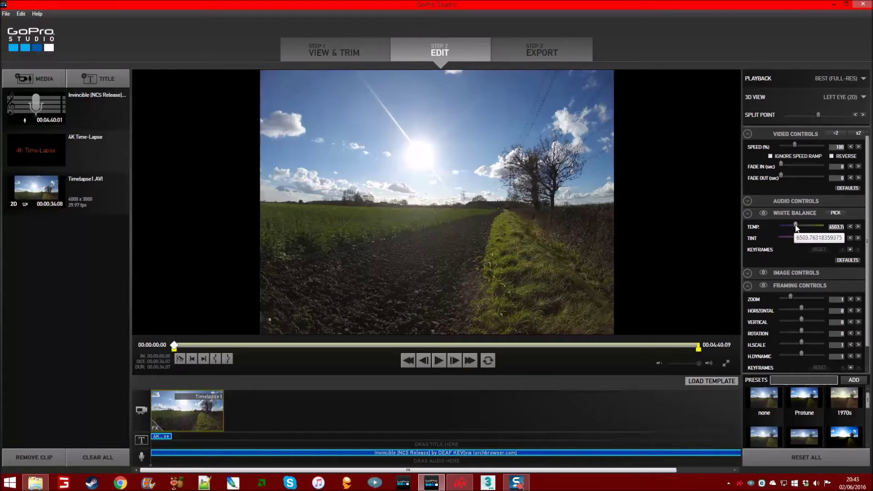
# - Try the white balance temperature at 1700 and about 5415, restoring it to about 6503.76, and shift the preview's split point slightly left
pyautogui.click(842, 227)
pyautogui.moveTo(797, 227)
pyautogui.moveTo(795, 226); pyautogui.dragTo(773, 232)
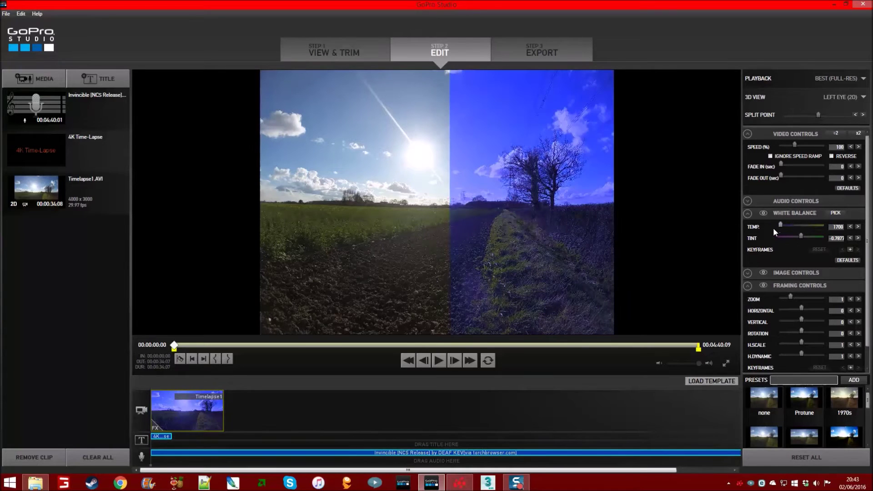
pyautogui.moveTo(778, 225)
pyautogui.mouseDown()
pyautogui.moveTo(813, 223)
pyautogui.moveTo(793, 225)
pyautogui.mouseUp()
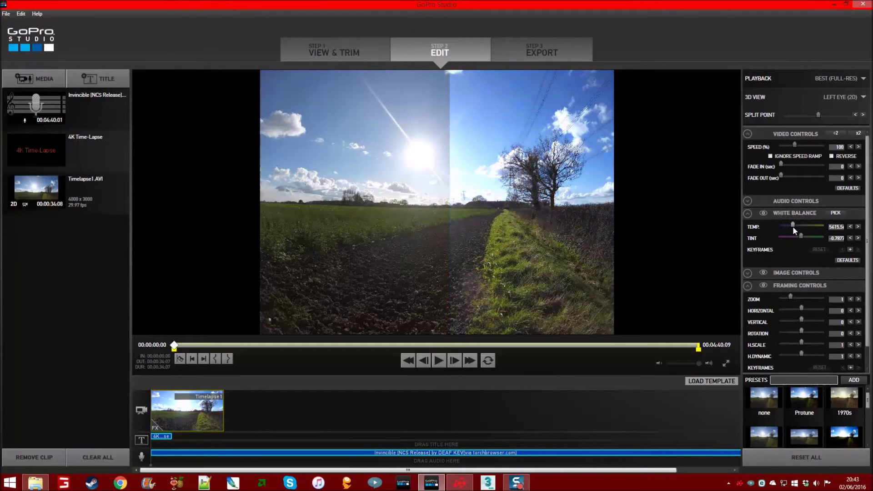
pyautogui.moveTo(817, 115)
pyautogui.mouseDown()
pyautogui.moveTo(787, 115)
pyautogui.moveTo(839, 114)
pyautogui.moveTo(799, 116)
pyautogui.moveTo(812, 116)
pyautogui.mouseUp()
pyautogui.doubleClick(834, 227)
pyautogui.scroll(2, 833, 228)
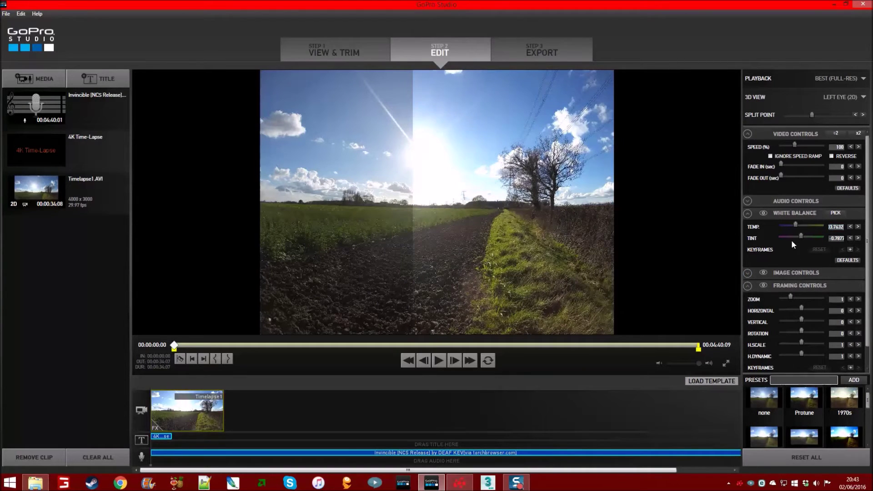
# - Shift the preview's split point to the right, slightly lower the white balance temperature, and raise the tint to about 10.29
pyautogui.moveTo(813, 115); pyautogui.dragTo(827, 114)
pyautogui.doubleClick(835, 226)
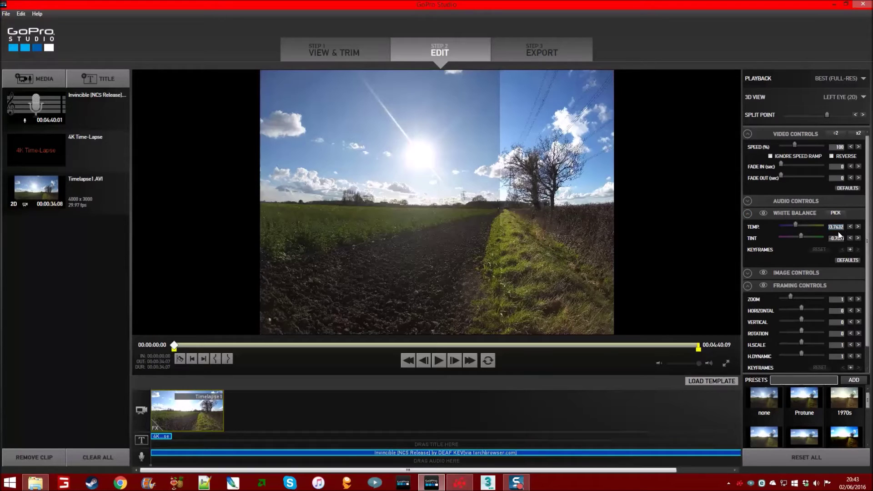
pyautogui.click(797, 223)
pyautogui.moveTo(796, 226); pyautogui.dragTo(794, 225)
pyautogui.moveTo(801, 236); pyautogui.dragTo(803, 237)
pyautogui.click(746, 214)
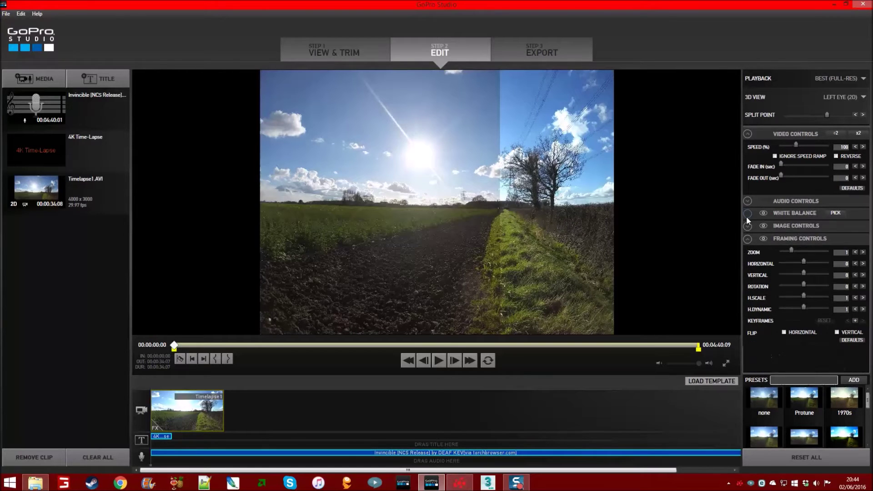
# - Try the image exposure at about 1.27 and the contrast at about 1.8, restoring each to 1
pyautogui.click(746, 225)
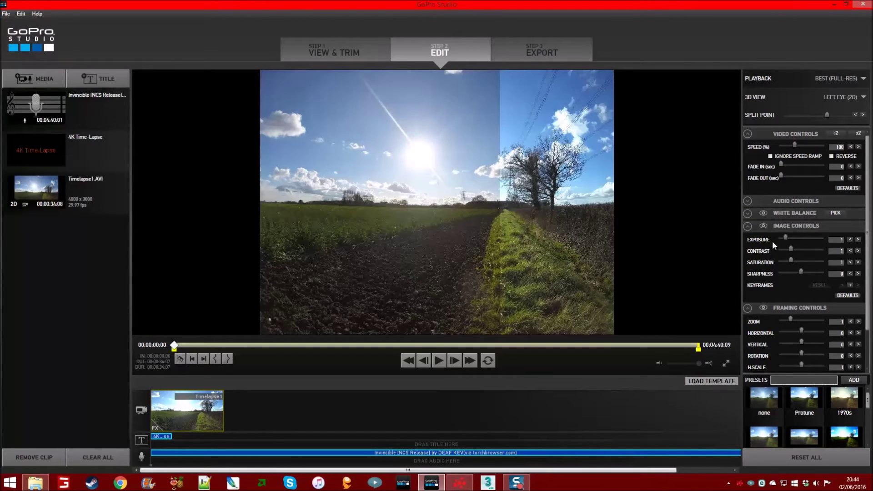
pyautogui.moveTo(784, 238)
pyautogui.mouseDown()
pyautogui.moveTo(805, 239)
pyautogui.moveTo(778, 241)
pyautogui.moveTo(786, 241)
pyautogui.mouseUp()
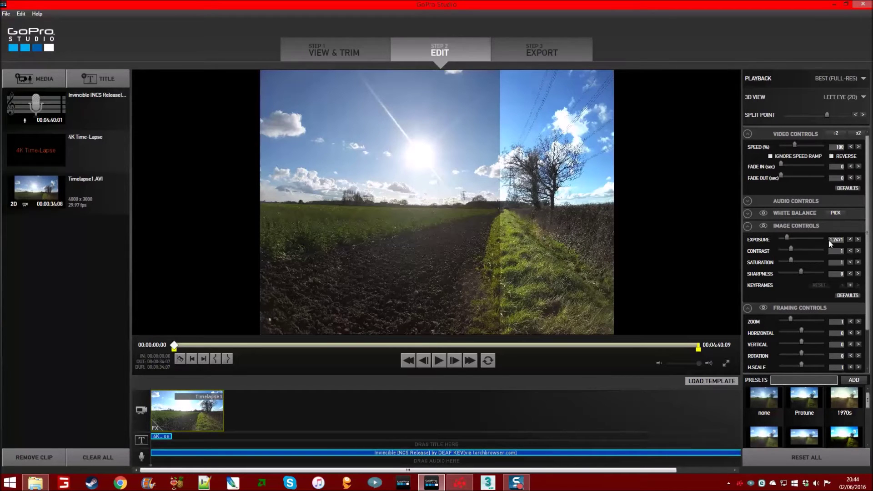
pyautogui.doubleClick(828, 240)
pyautogui.write('1')
pyautogui.press('Return')
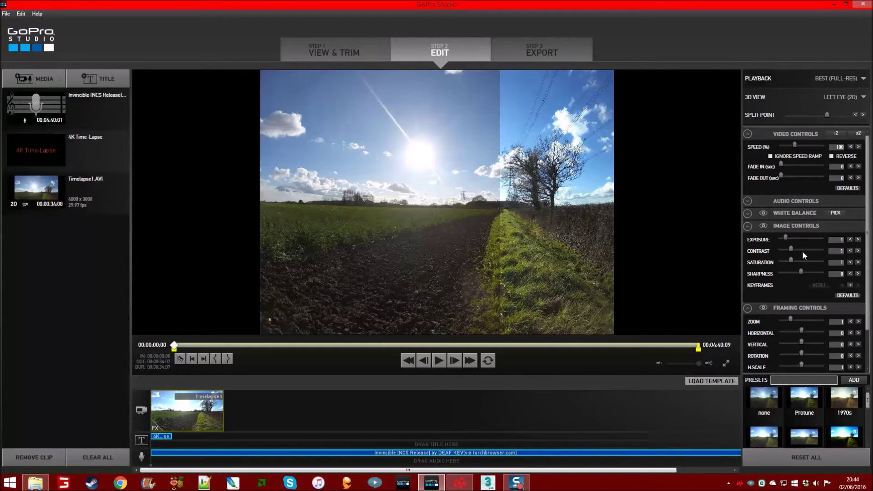
pyautogui.moveTo(791, 250)
pyautogui.mouseDown()
pyautogui.moveTo(781, 249)
pyautogui.moveTo(818, 248)
pyautogui.moveTo(799, 250)
pyautogui.mouseUp()
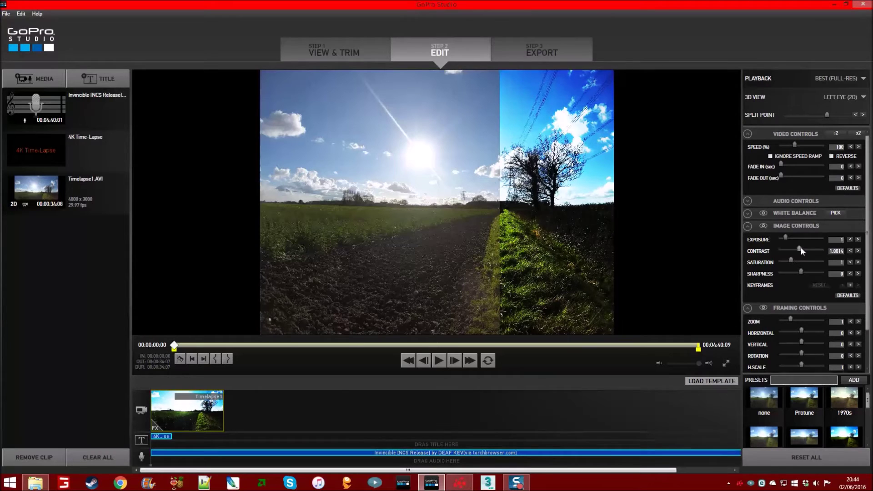
pyautogui.doubleClick(839, 251)
pyautogui.write('1')
pyautogui.press('Return')
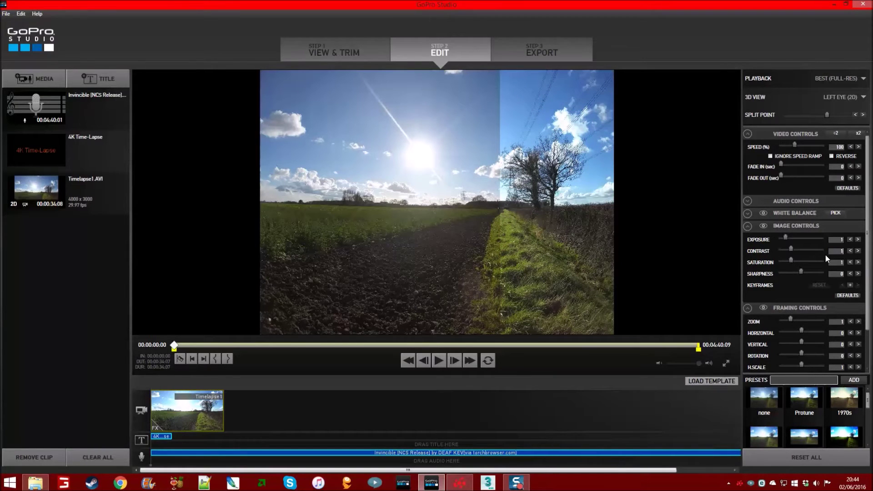
# - Set the Timelapse1 clip's saturation to 1.1
pyautogui.moveTo(790, 261)
pyautogui.mouseDown()
pyautogui.moveTo(783, 261)
pyautogui.moveTo(814, 263)
pyautogui.moveTo(792, 269)
pyautogui.mouseUp()
pyautogui.click(837, 262)
pyautogui.write('1')
pyautogui.press('Return')
pyautogui.write('.1')
pyautogui.press('Return')
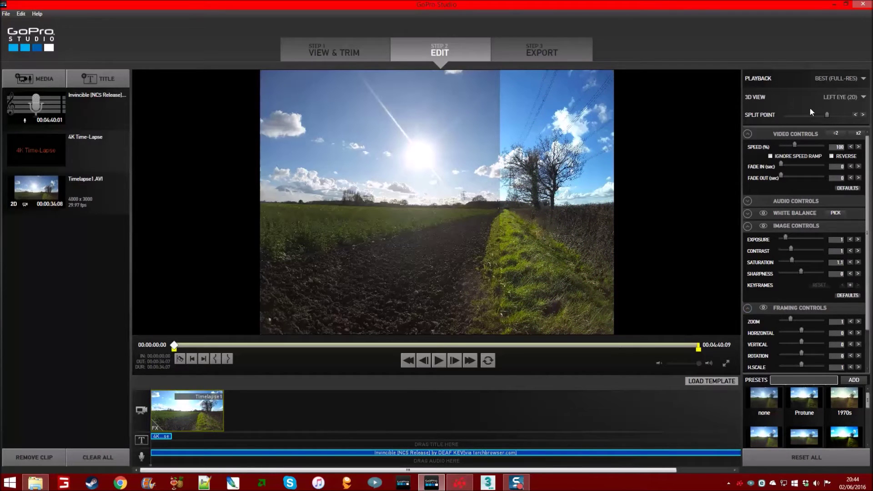
# - Shift the split point well to the left, try saturation at 1, and undo that change
pyautogui.moveTo(826, 115); pyautogui.dragTo(798, 130)
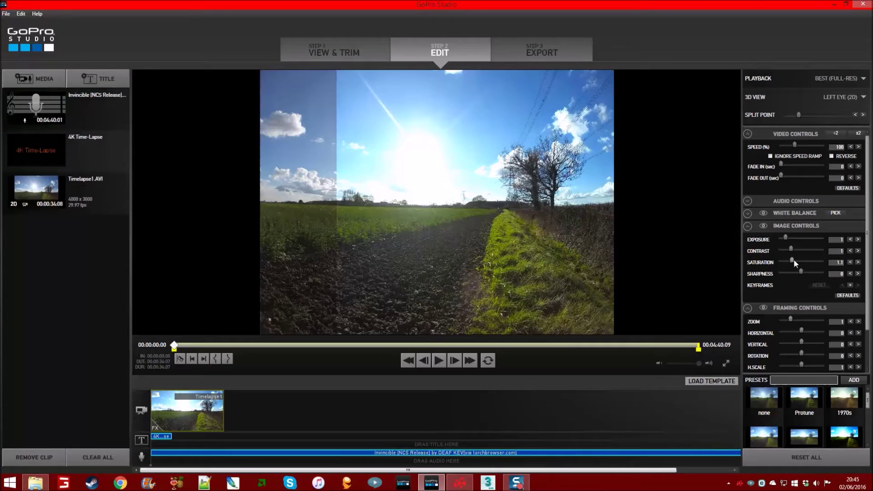
pyautogui.click(837, 262)
pyautogui.click(848, 267)
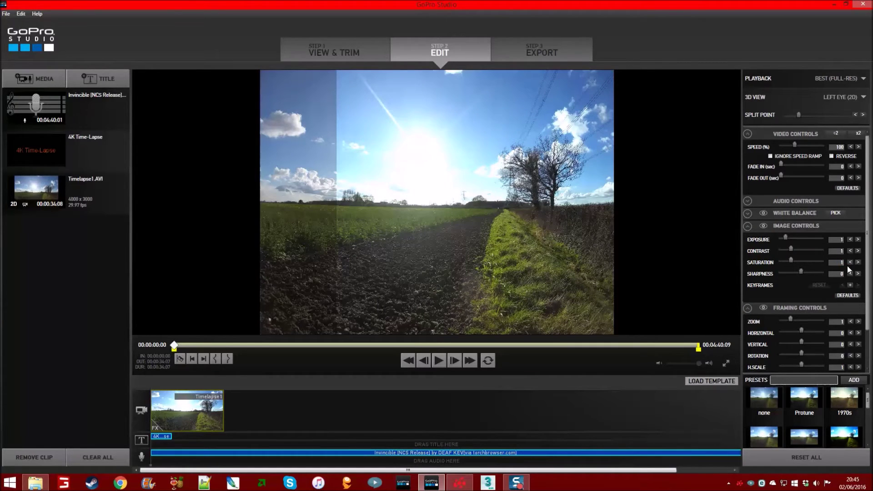
pyautogui.hotkey('ctrl', 'z')
# - Lower the clip's white balance temperature to about 5447
pyautogui.click(748, 211)
pyautogui.moveTo(797, 223); pyautogui.dragTo(789, 224)
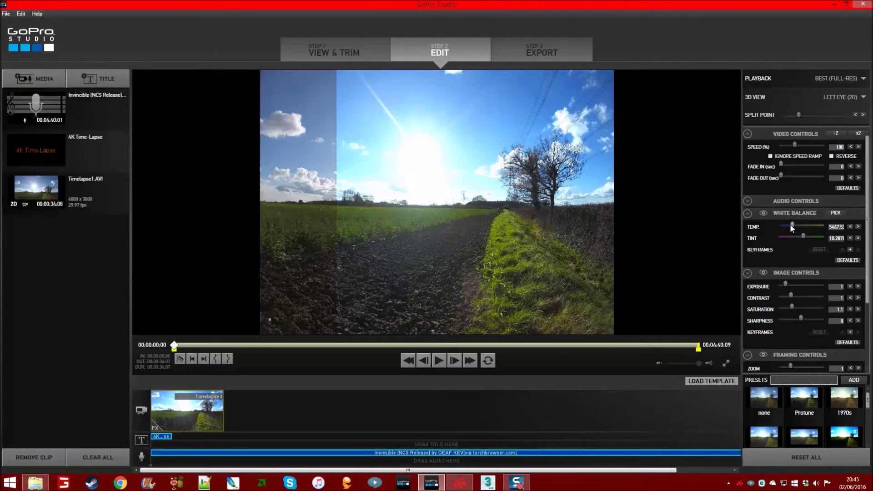
pyautogui.click(750, 213)
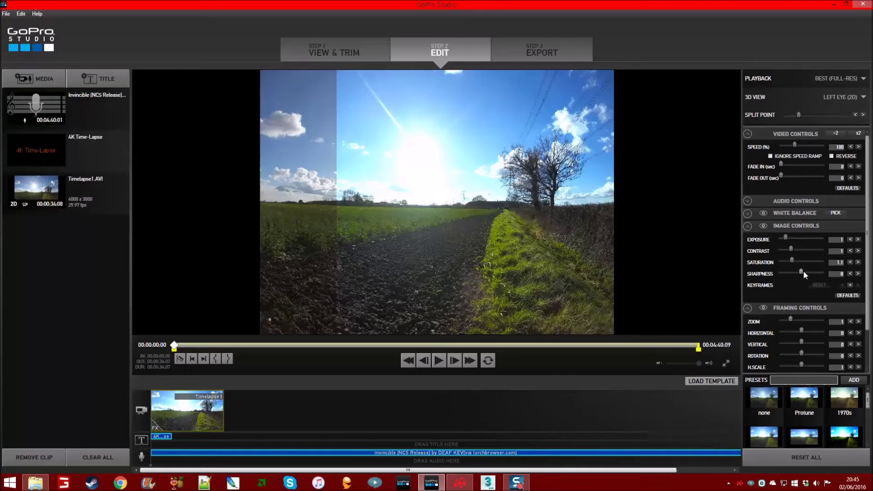
# - Try the image sharpness at -1, and set it to 0.002
pyautogui.moveTo(801, 272); pyautogui.dragTo(779, 273)
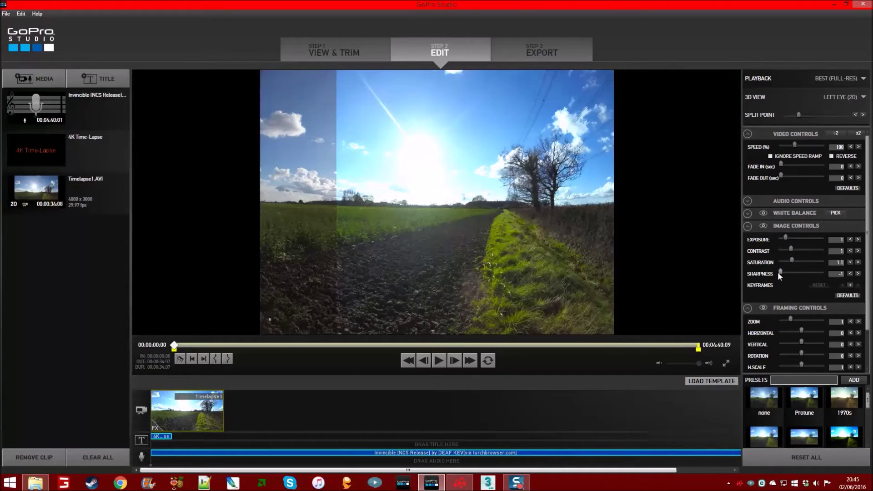
pyautogui.moveTo(779, 272); pyautogui.dragTo(804, 275)
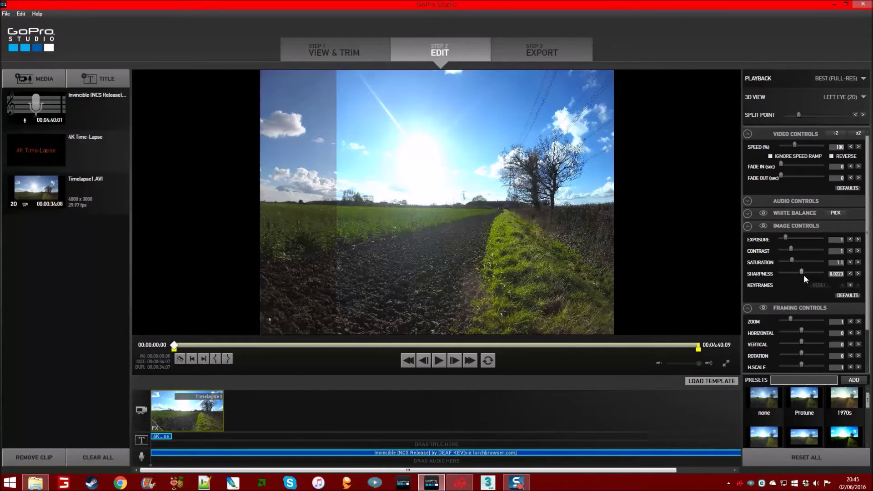
pyautogui.moveTo(829, 274); pyautogui.dragTo(845, 274)
pyautogui.write('0.001')
pyautogui.press('BackSpace')
pyautogui.write('2')
pyautogui.click(746, 226)
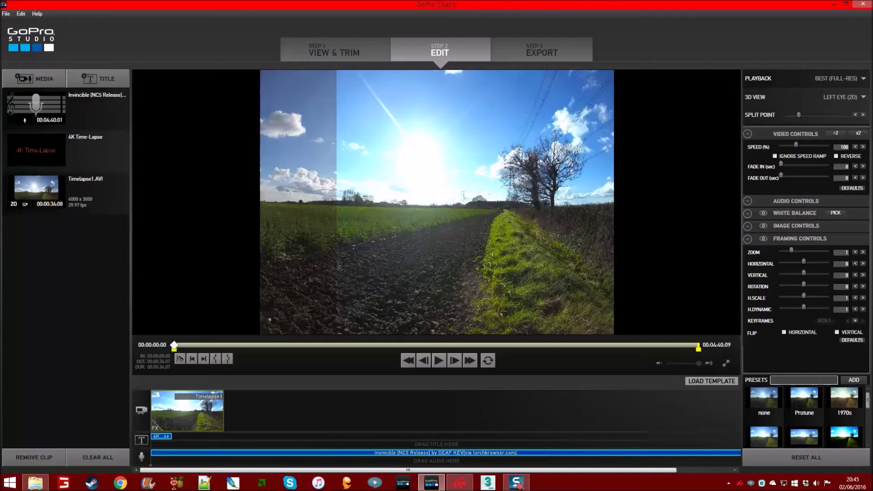
# - Sweep the split point across the preview to compare the original with the corrected image, ending with the whole frame corrected
pyautogui.moveTo(798, 114); pyautogui.dragTo(792, 117)
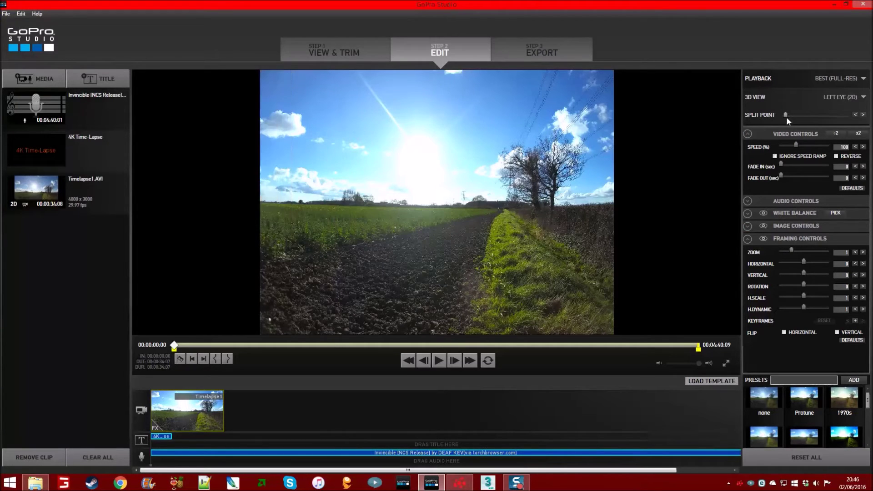
pyautogui.moveTo(786, 116); pyautogui.dragTo(857, 124)
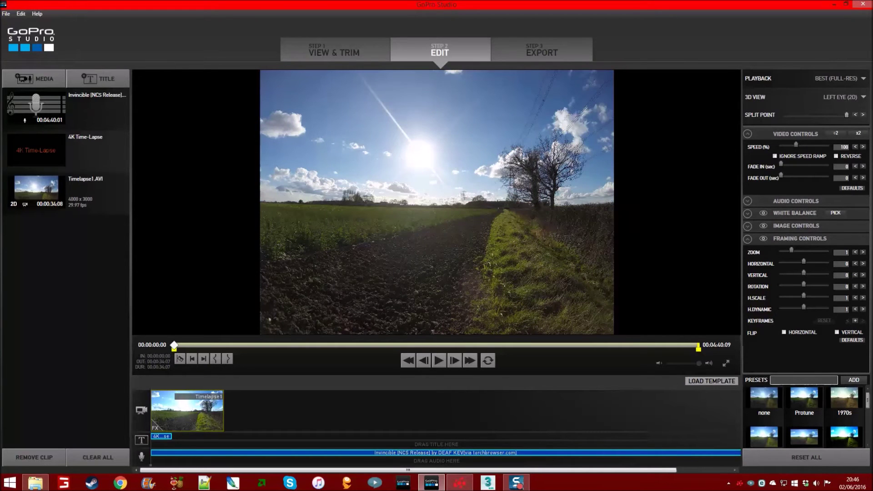
pyautogui.moveTo(835, 117); pyautogui.dragTo(764, 123)
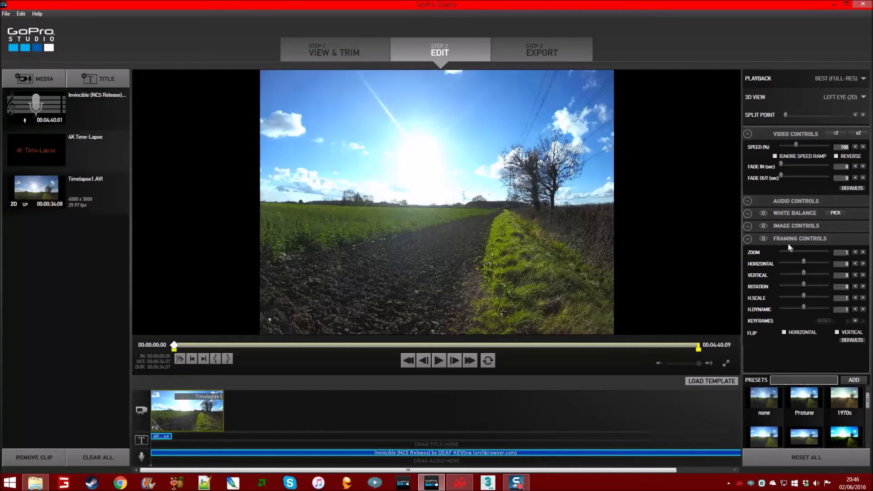
# - Set the framing zoom to 1.2 and the horizontal position to 0.03, and add a framing keyframe at the clip's start
pyautogui.click(747, 133)
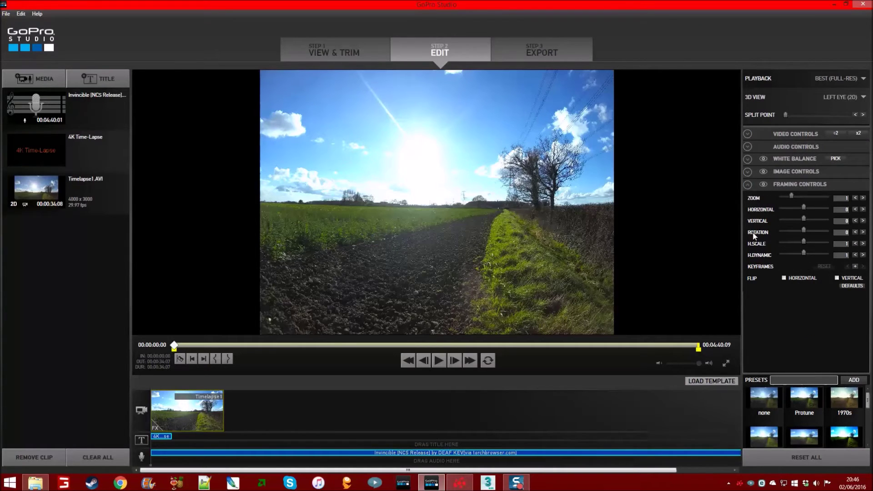
pyautogui.moveTo(793, 197); pyautogui.dragTo(799, 196)
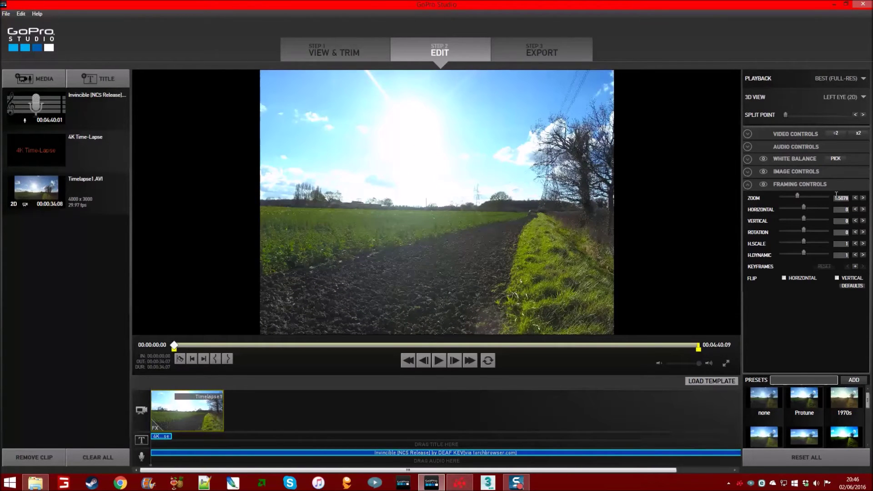
pyautogui.click(855, 198)
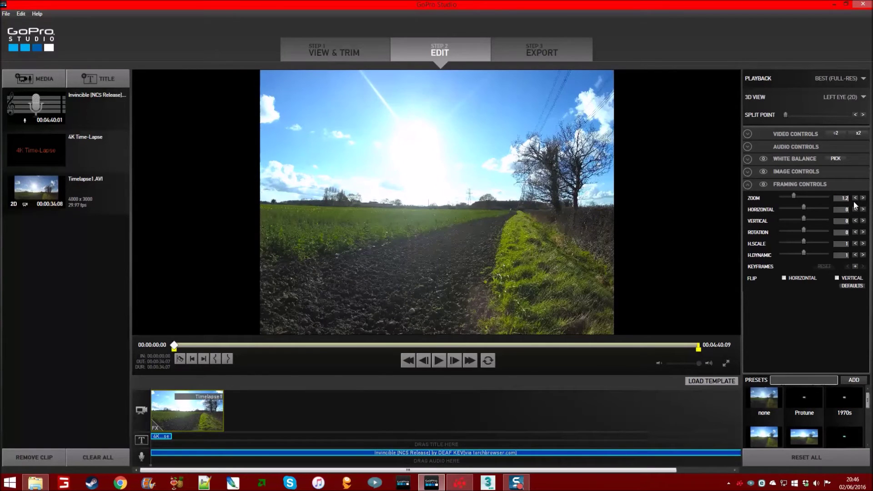
pyautogui.click(855, 200)
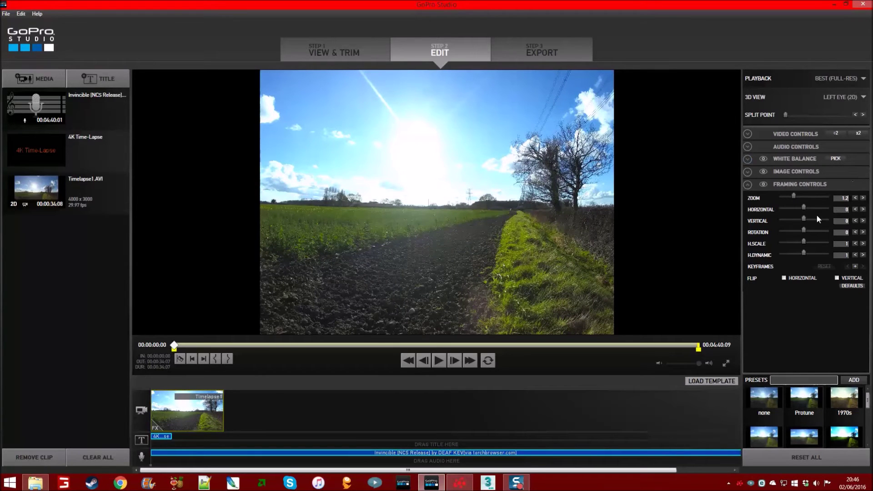
pyautogui.moveTo(804, 207); pyautogui.dragTo(805, 208)
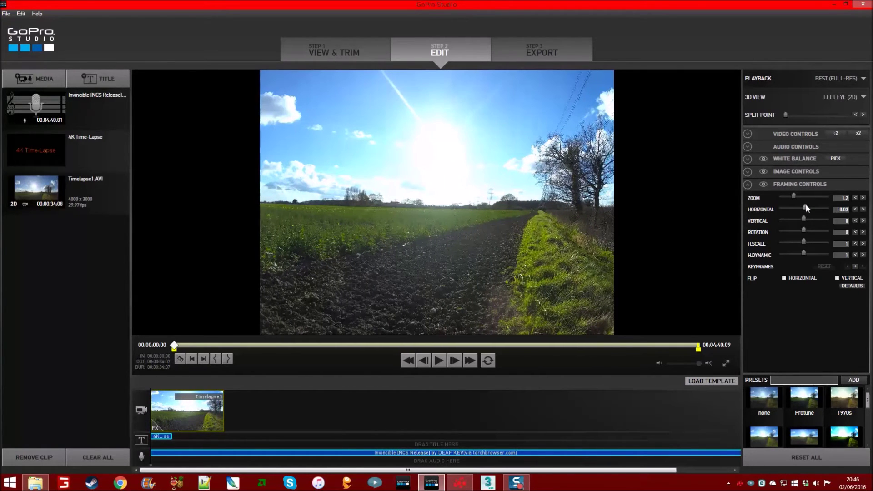
pyautogui.click(855, 266)
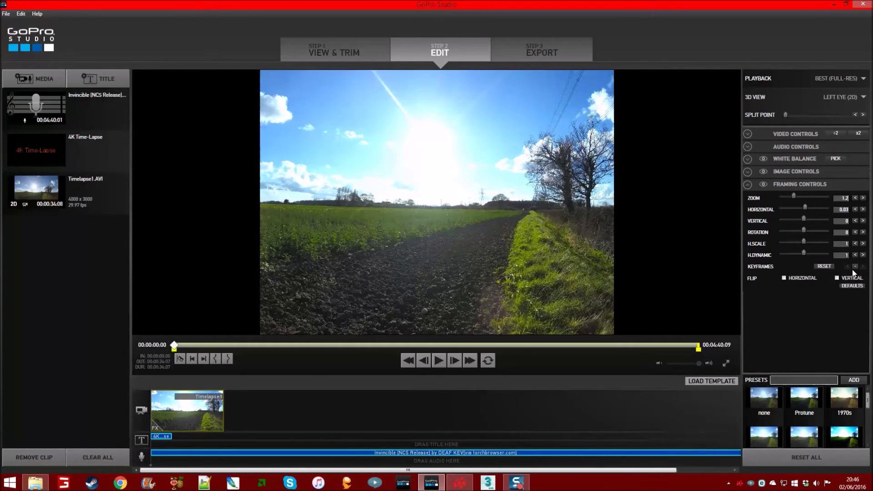
# - Add a second framing keyframe near the clip's end at 00:00:33:05 with the horizontal position set to -0.03
pyautogui.click(218, 413)
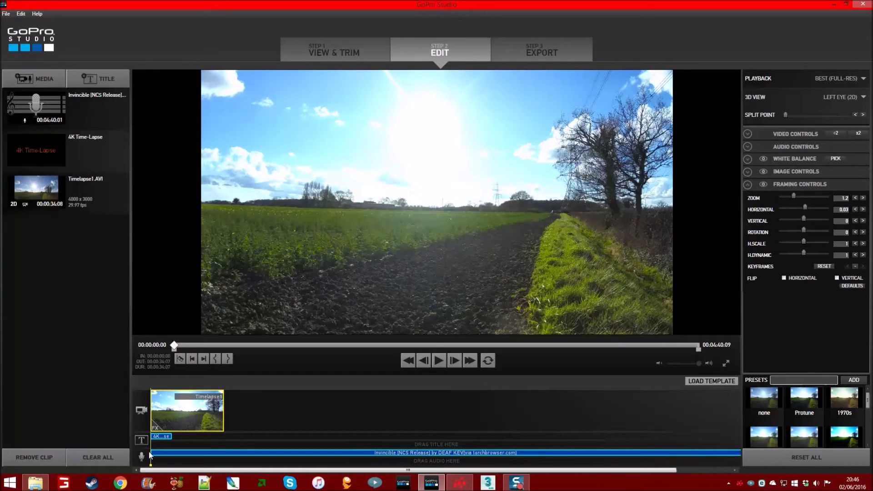
pyautogui.click(167, 438)
pyautogui.moveTo(167, 441); pyautogui.dragTo(217, 436)
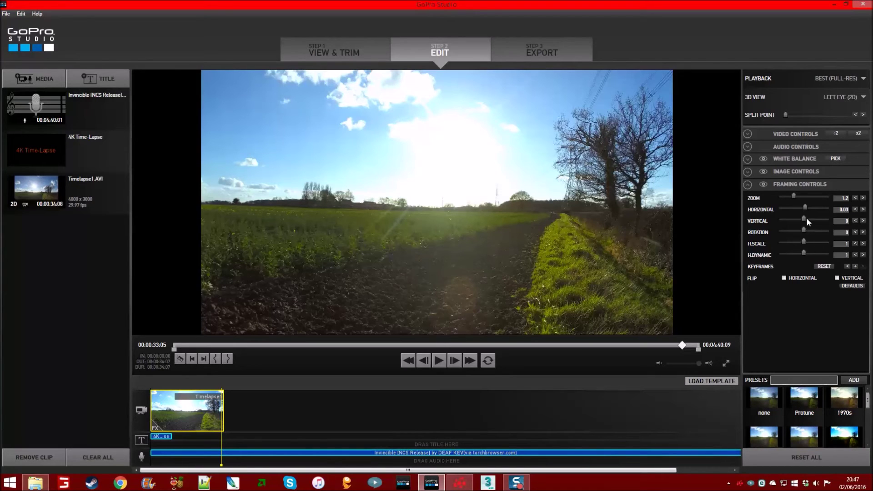
pyautogui.click(854, 266)
pyautogui.click(839, 210)
pyautogui.write('-')
pyautogui.press('Return')
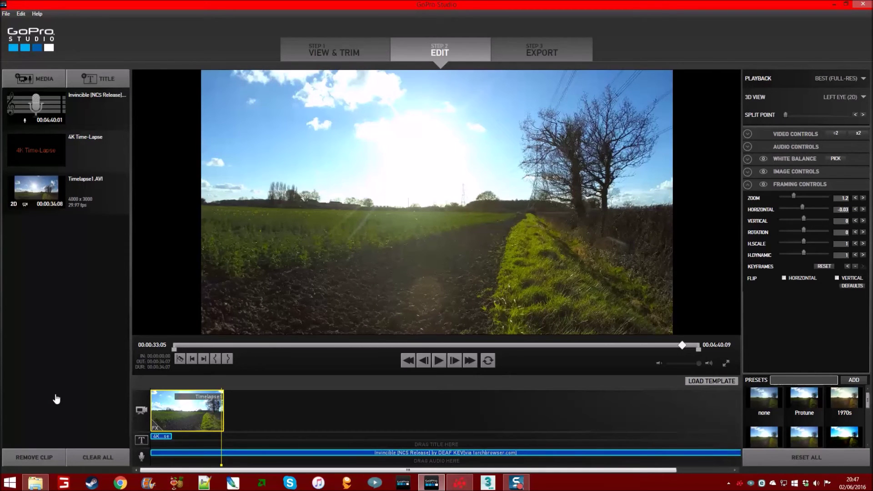
# - Remove the Invincible music track from the timeline and move the playhead back to about the middle of the Timelapse1 clip
pyautogui.click(189, 452)
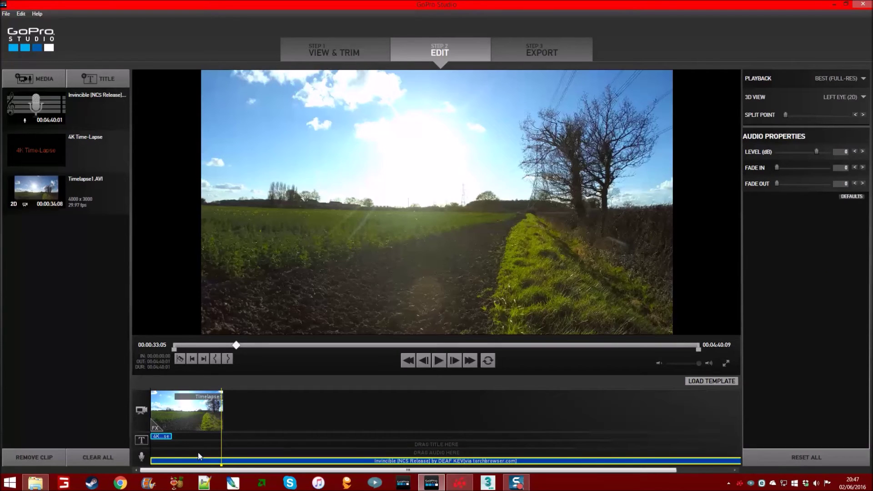
pyautogui.click(203, 418)
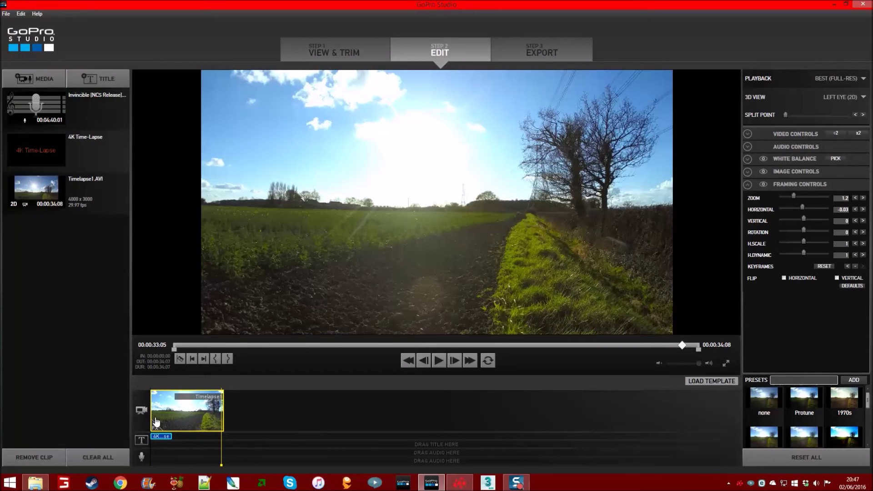
pyautogui.moveTo(219, 444); pyautogui.dragTo(186, 444)
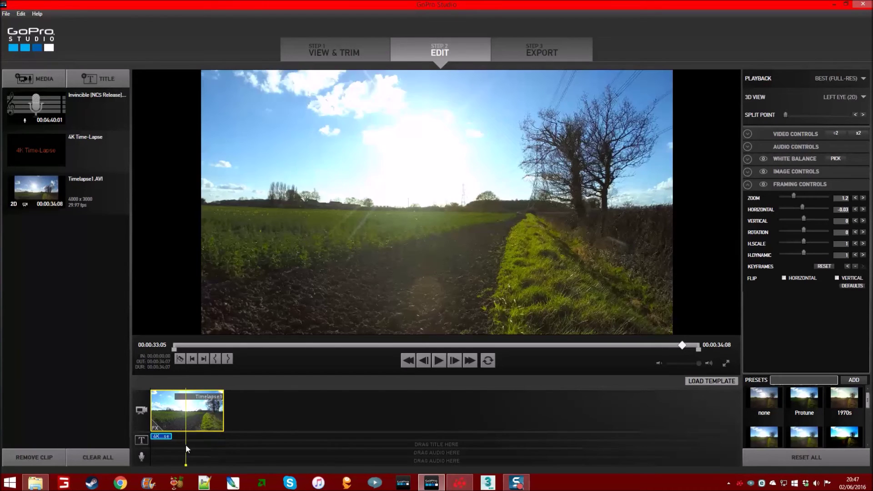
# - Select the 4K Time-Lapse title, preview it at about 00:00:03:26, and move its text to the lower-left corner of the video frame
pyautogui.click(166, 445)
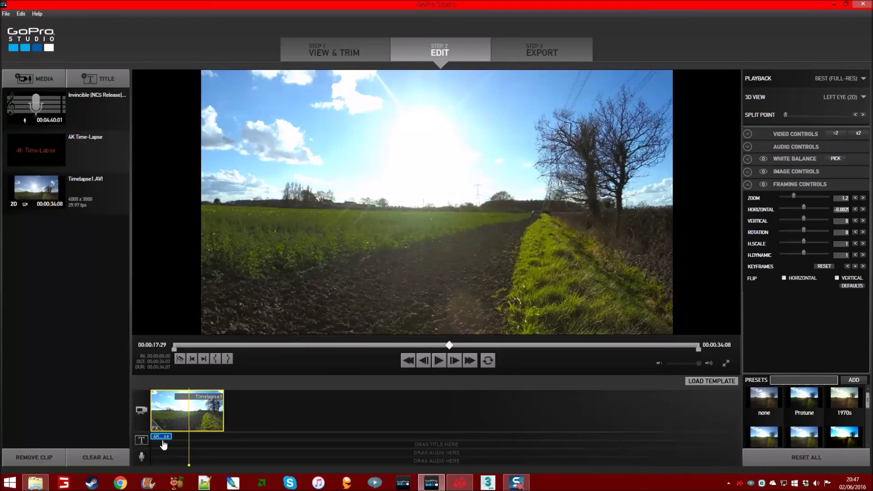
pyautogui.click(157, 443)
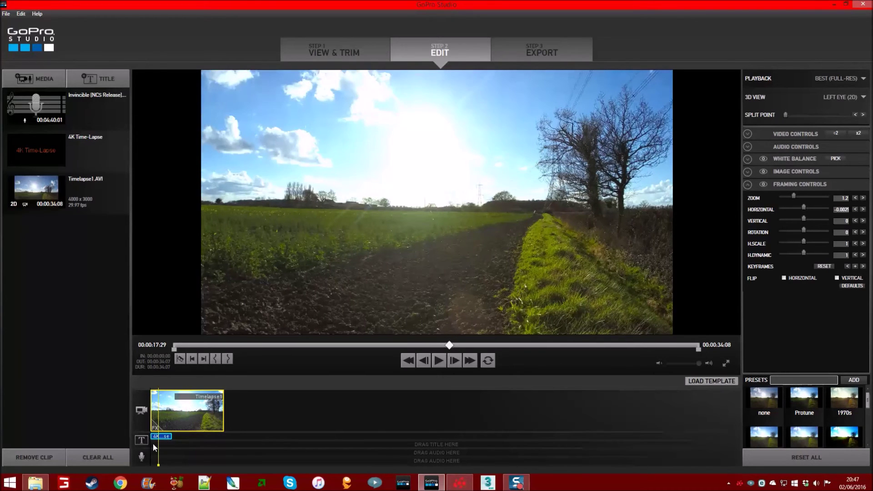
pyautogui.click(149, 444)
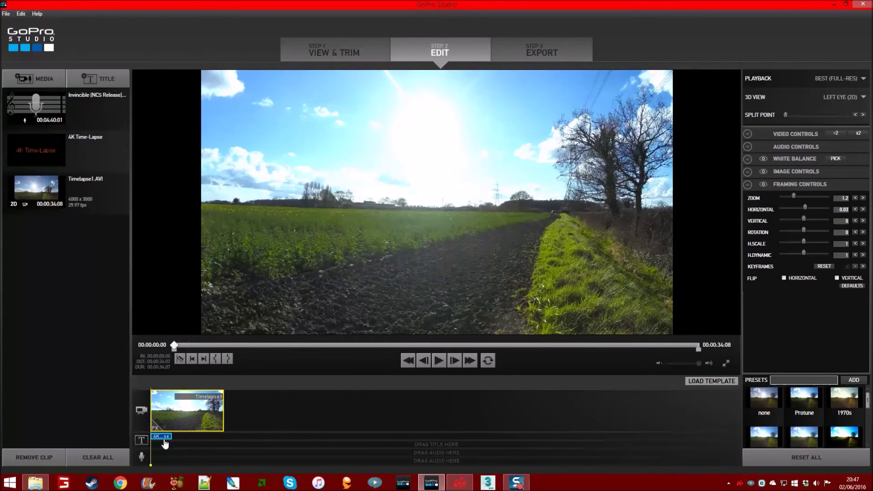
pyautogui.click(157, 443)
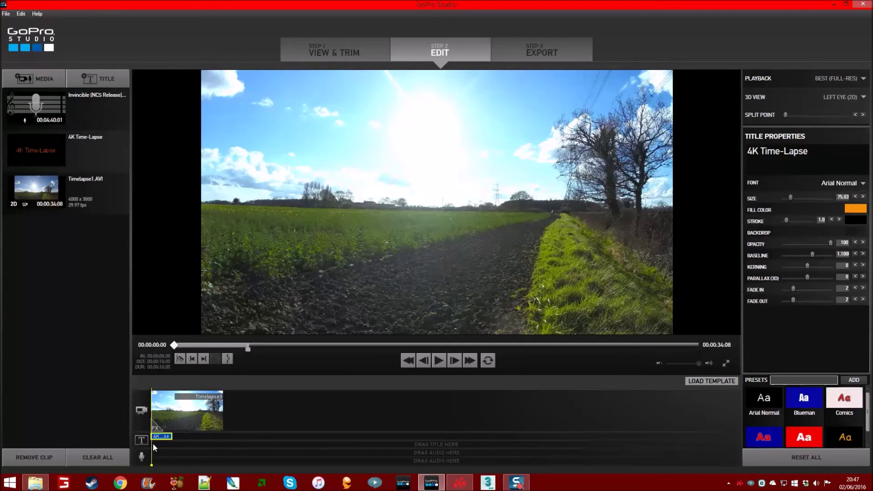
pyautogui.click(159, 443)
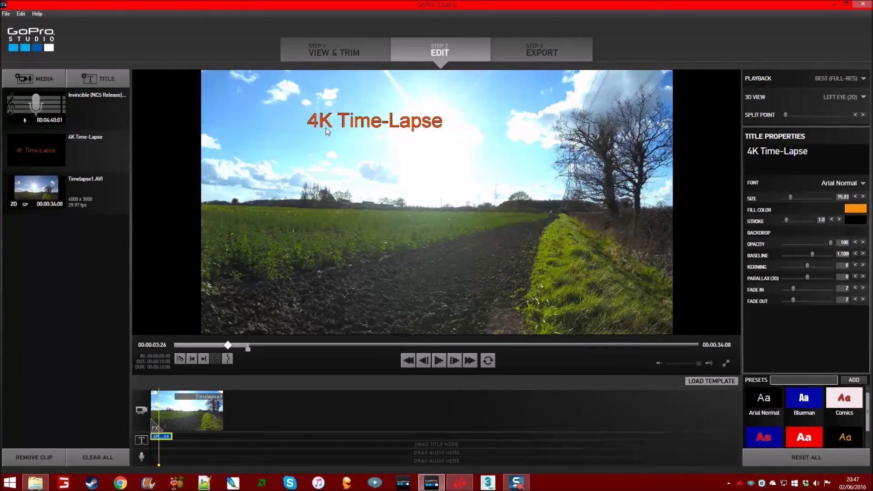
pyautogui.moveTo(353, 153); pyautogui.dragTo(296, 288)
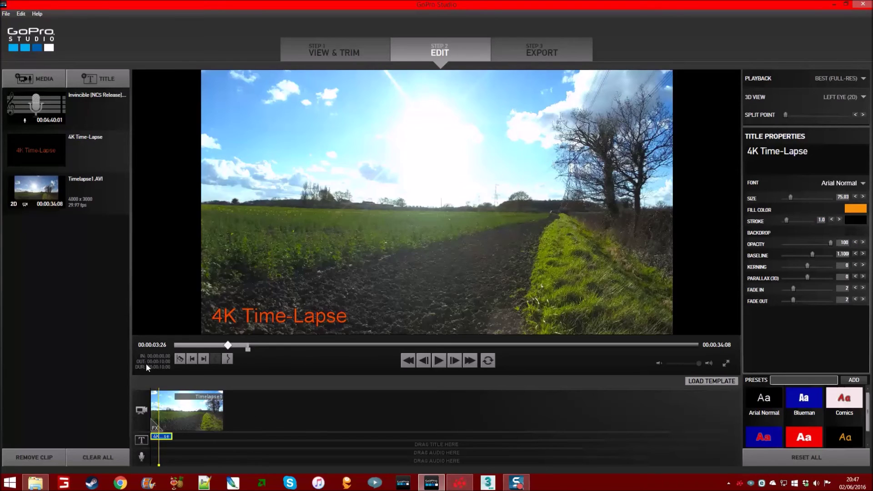
# - Add the Invincible music track from the timeline's start, split it at the end of the Timelapse1 clip, and delete the excess part
pyautogui.moveTo(51, 107); pyautogui.dragTo(145, 454)
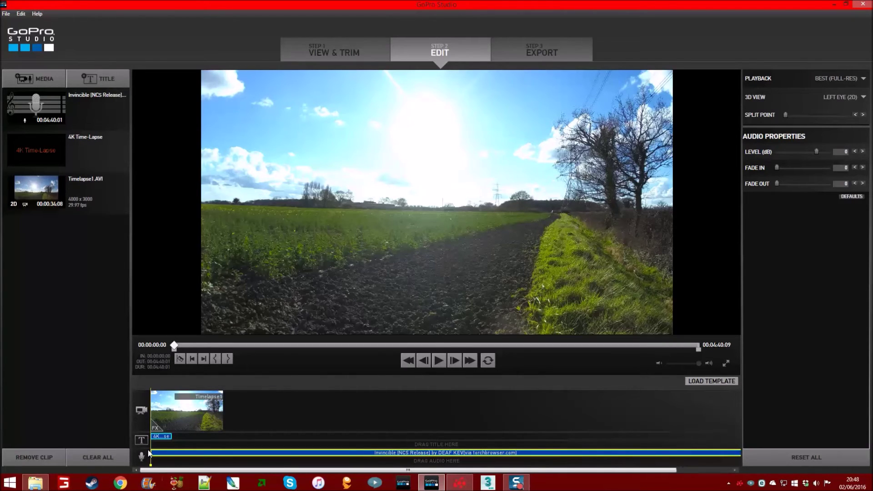
pyautogui.moveTo(152, 450); pyautogui.dragTo(222, 436)
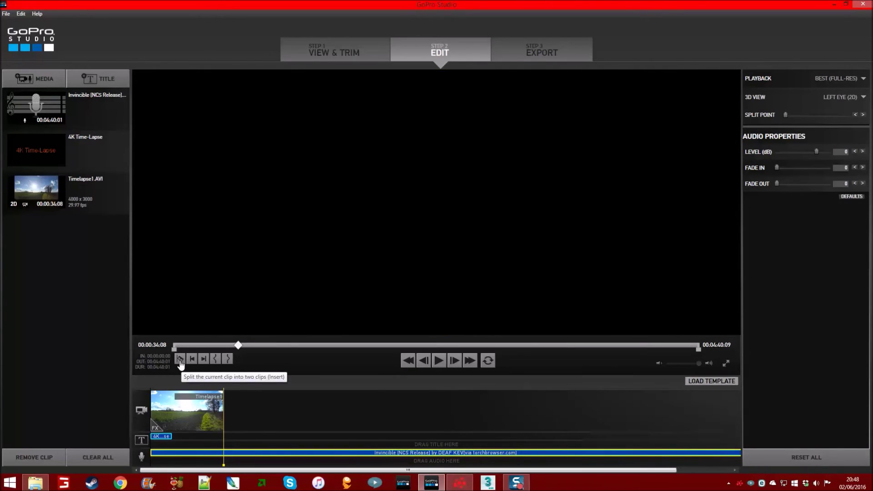
pyautogui.click(180, 360)
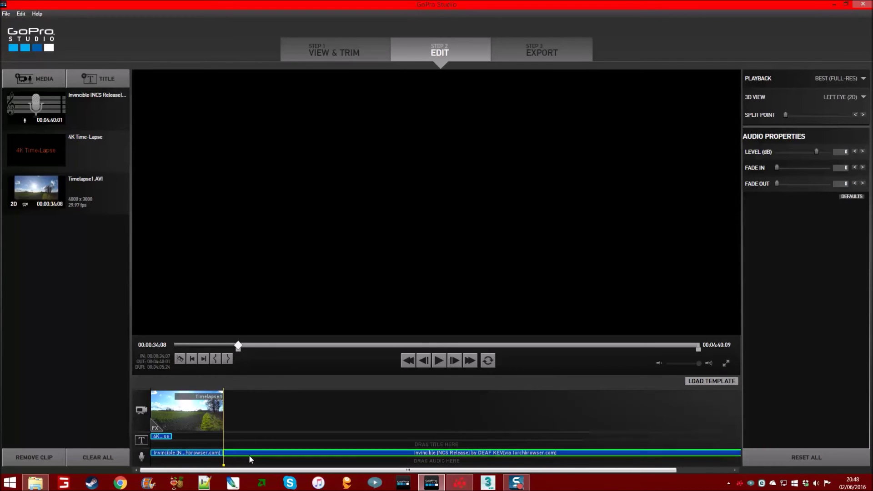
pyautogui.moveTo(259, 459); pyautogui.dragTo(247, 447)
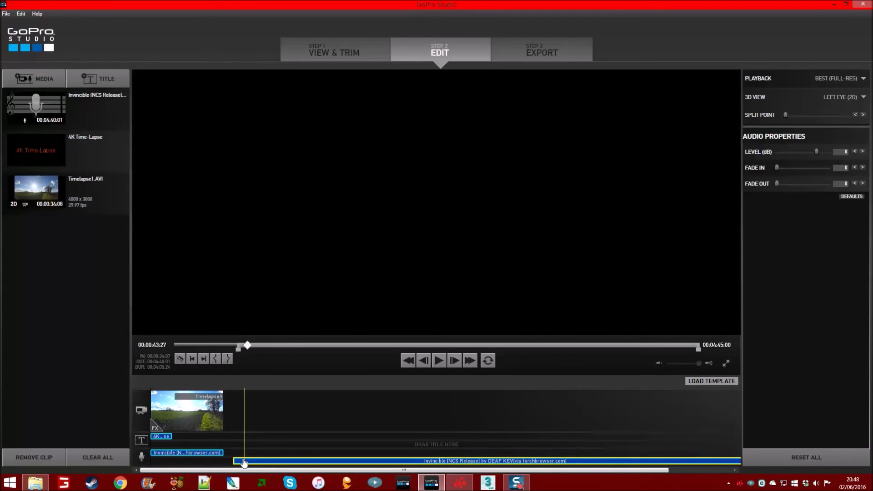
pyautogui.press('Delete')
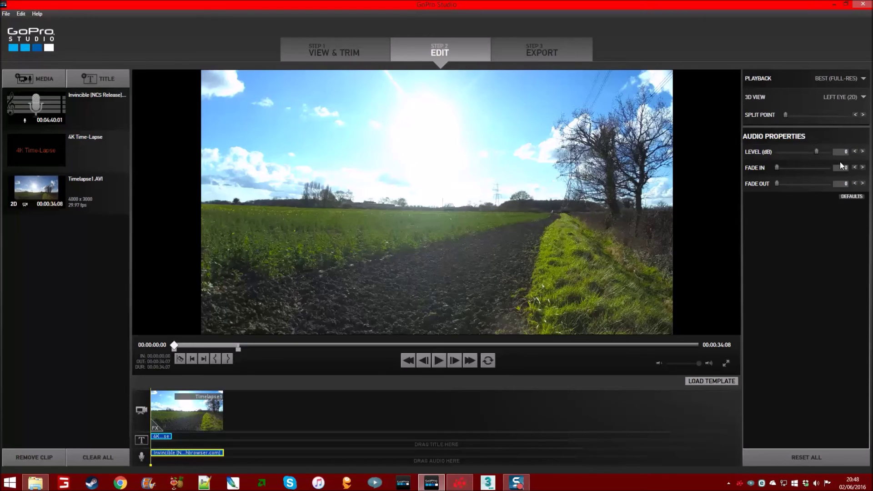
# - Set the music's fade in and fade out to 2, and play the opening seconds to check the edit
pyautogui.click(862, 167)
pyautogui.click(862, 167)
pyautogui.click(863, 183)
pyautogui.click(863, 183)
pyautogui.click(439, 361)
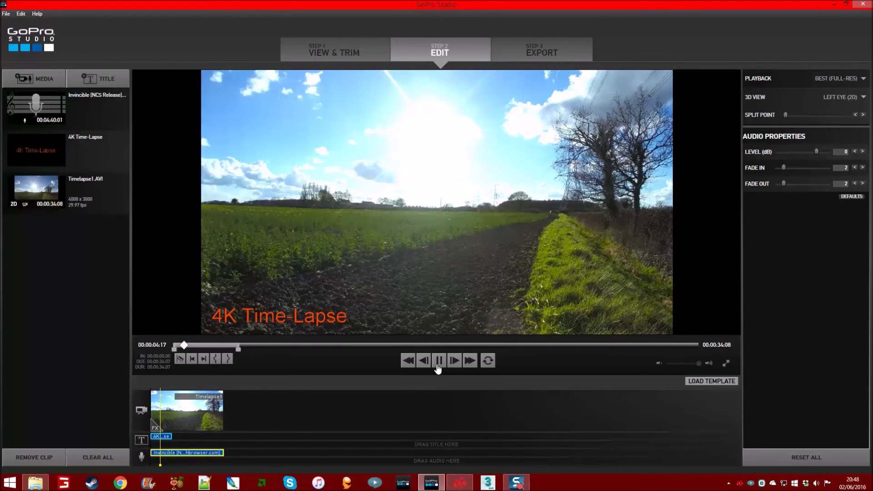
pyautogui.click(439, 364)
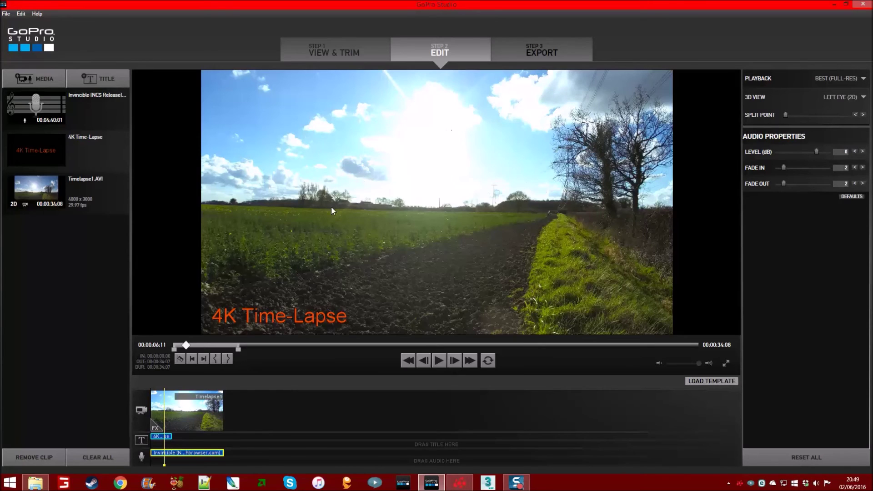
# - Open the export settings, choose the YouTube preset, and switch to Custom with its 45 Mbps bitrate
pyautogui.click(547, 56)
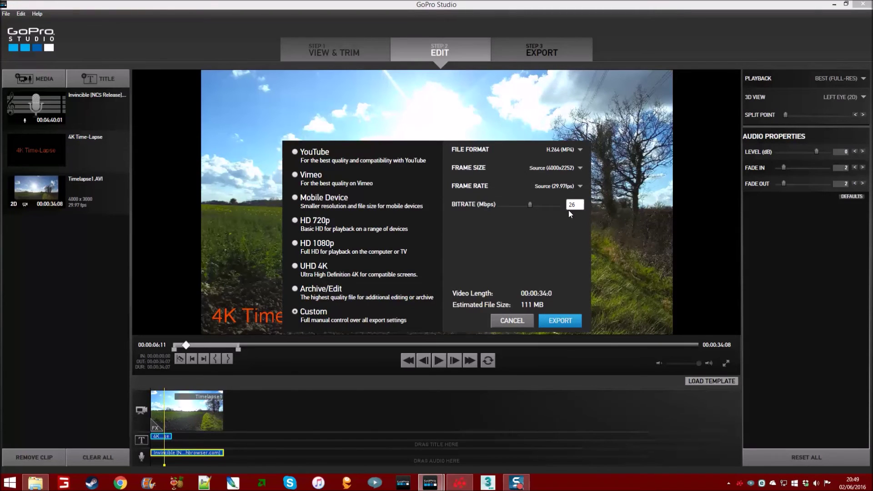
pyautogui.moveTo(531, 204); pyautogui.dragTo(499, 208)
pyautogui.click(536, 205)
pyautogui.click(316, 153)
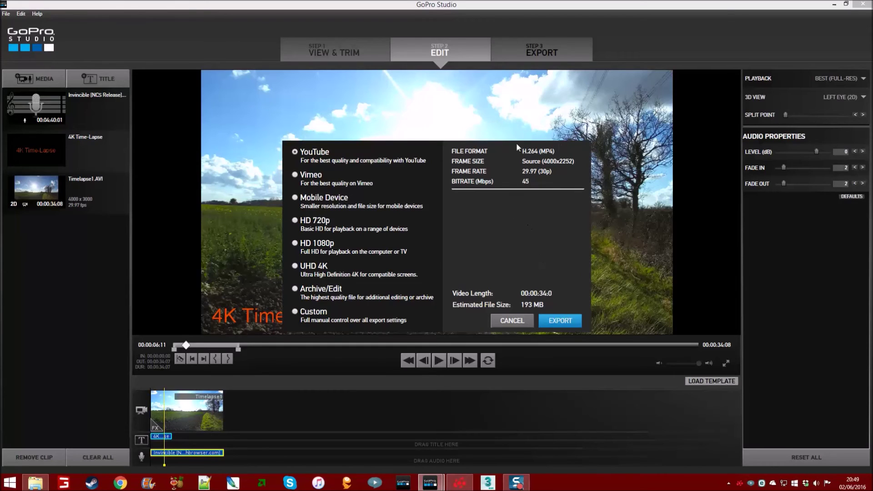
pyautogui.click(316, 313)
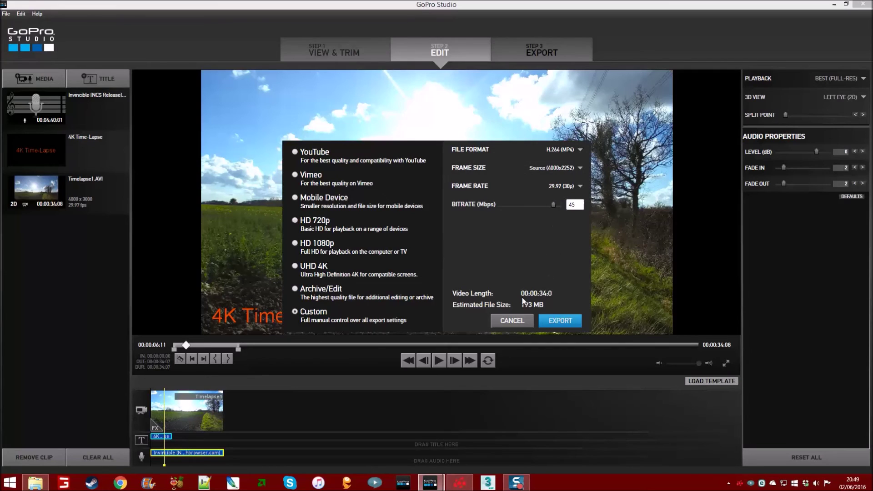
pyautogui.moveTo(564, 294); pyautogui.dragTo(537, 291)
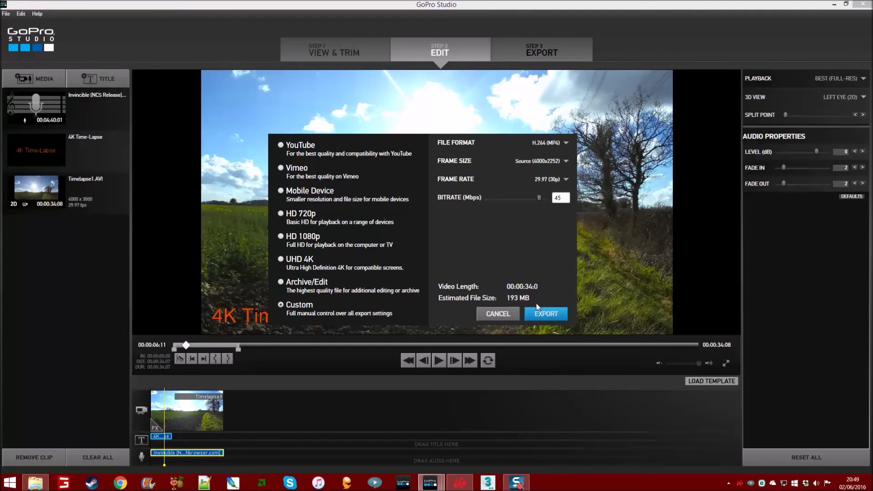
# - Set the export to source frame rate (29.97fps), 4K 16:9 (3840x2160) frame size and H.264 (MP4) file format
pyautogui.click(522, 175)
pyautogui.click(529, 193)
pyautogui.click(544, 178)
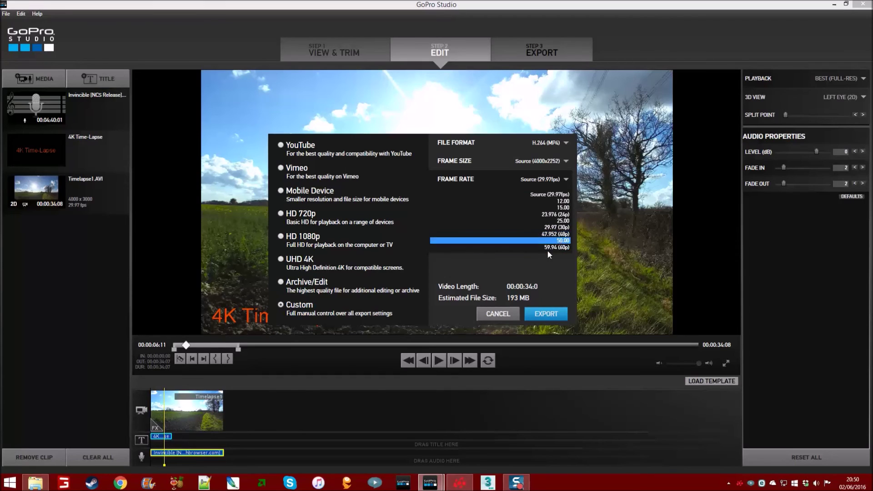
pyautogui.click(539, 195)
pyautogui.click(540, 164)
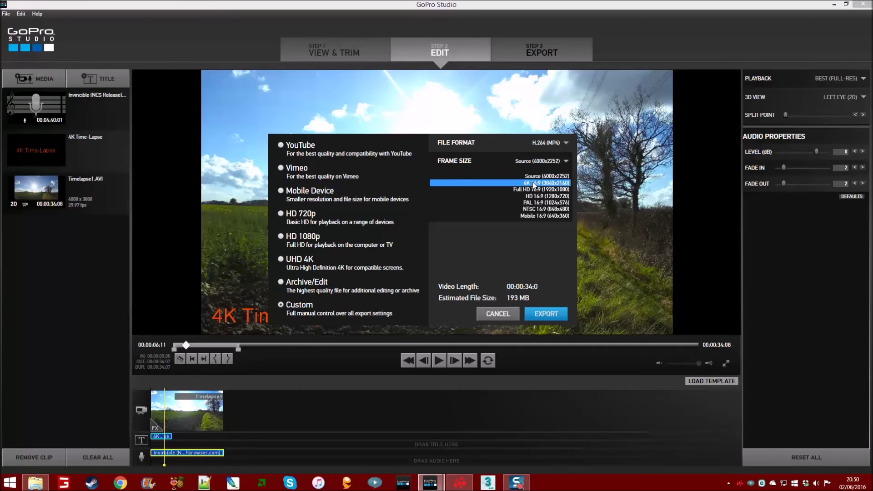
pyautogui.click(533, 183)
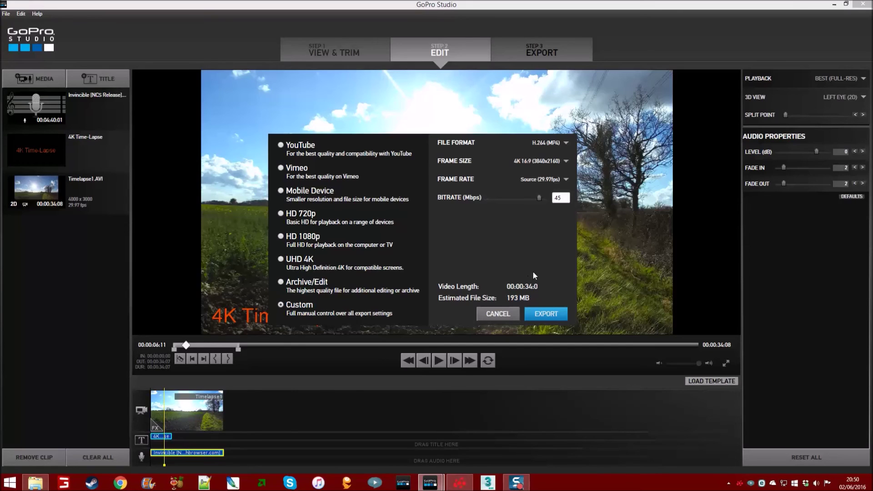
pyautogui.click(566, 143)
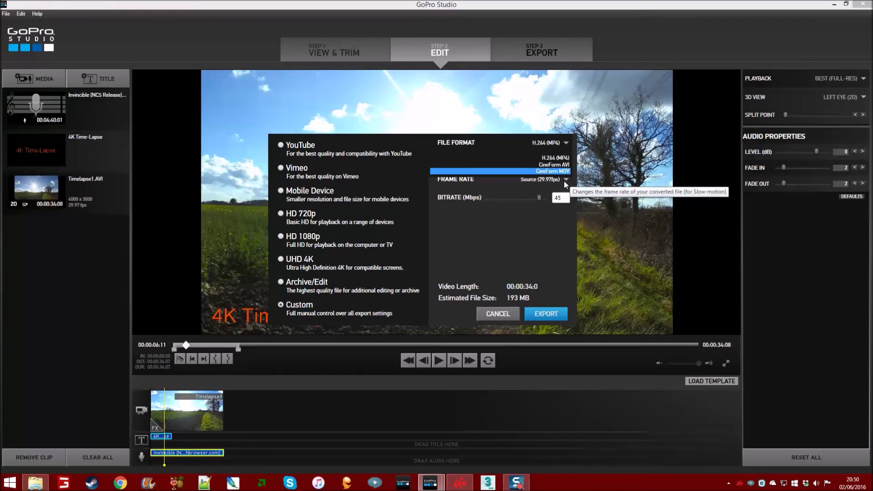
pyautogui.click(555, 158)
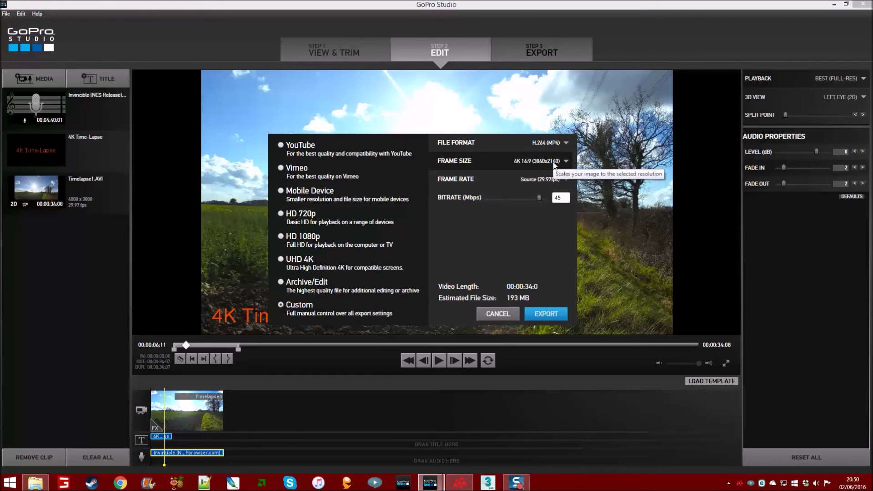
# - Export the video into the Timelapse folder on the desktop as an MP4 file named Timelapse_1_V1
pyautogui.click(549, 313)
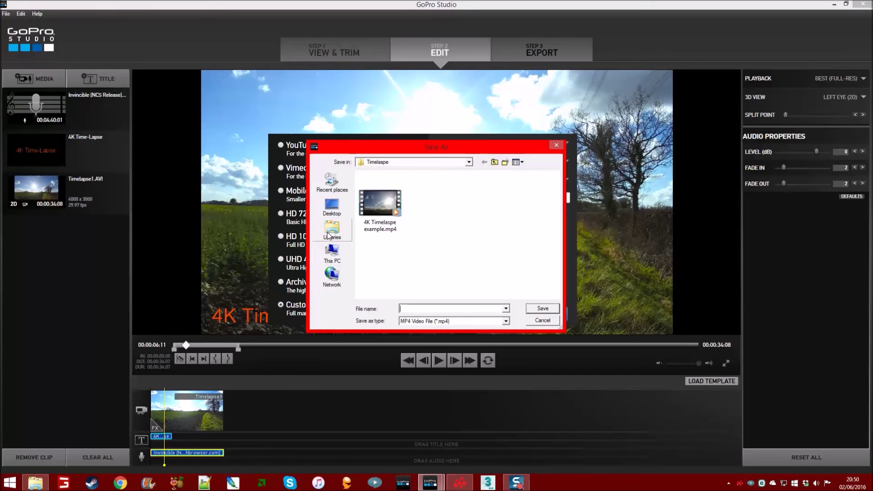
pyautogui.click(332, 206)
pyautogui.doubleClick(364, 251)
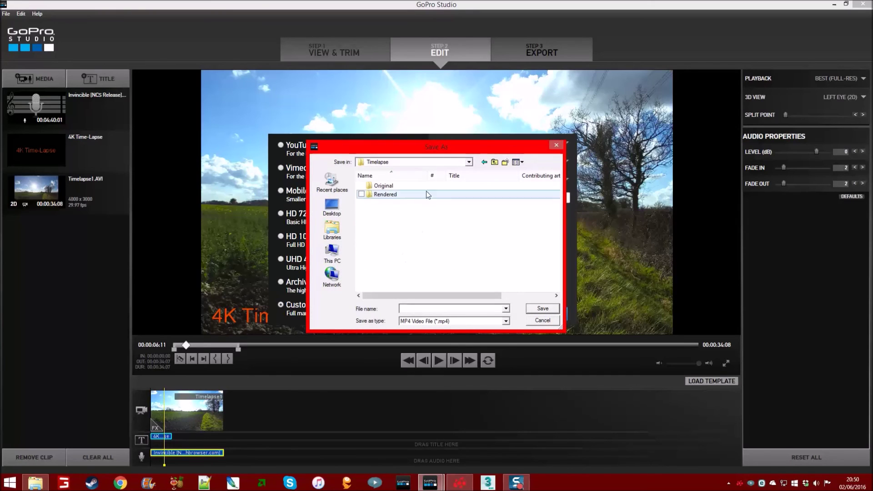
pyautogui.click(402, 309)
pyautogui.write('Time')
pyautogui.write('s')
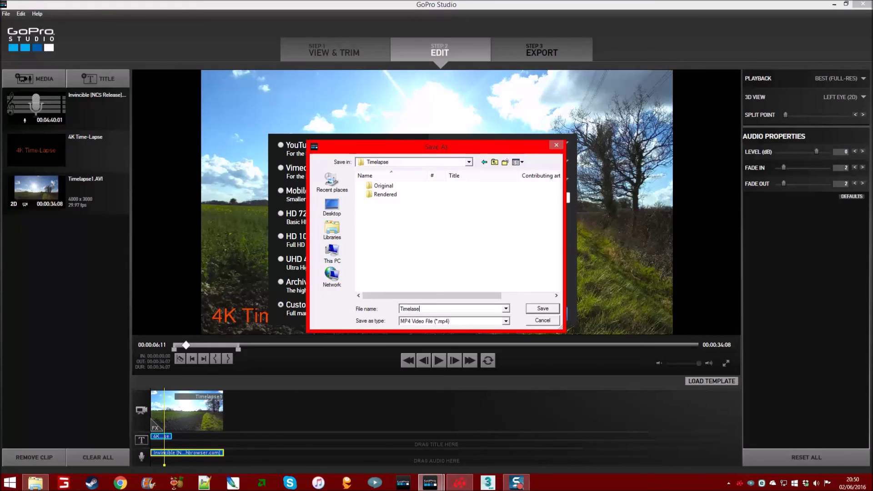
pyautogui.press('BackSpace')
pyautogui.write('se_1_V1')
pyautogui.click(543, 310)
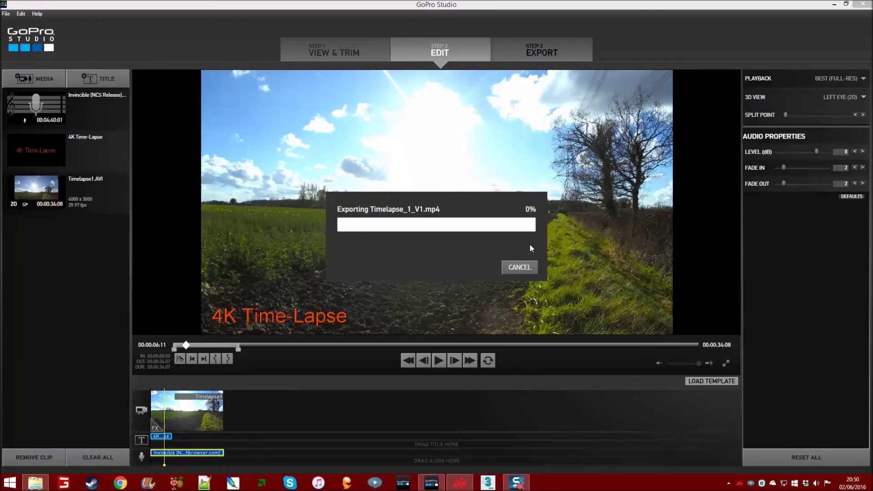